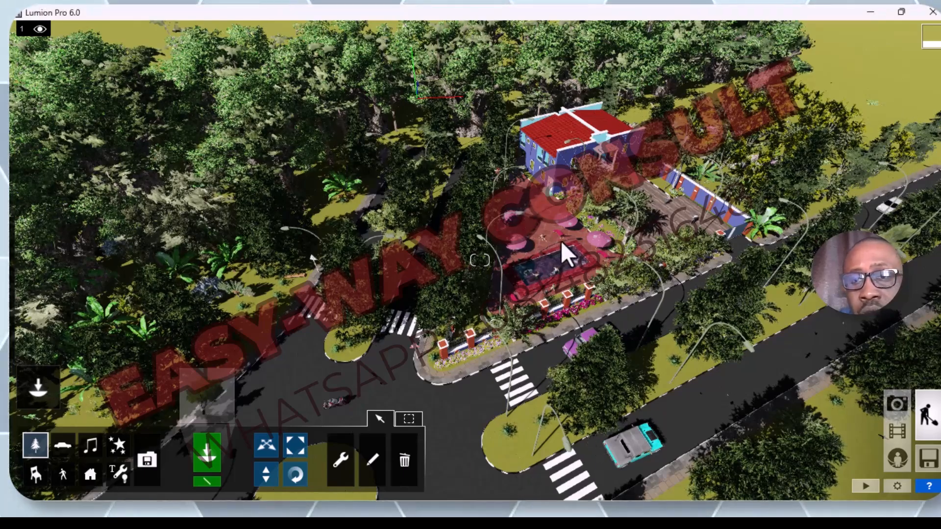
# Survey the whole site from above, covering the building, pool court, surrounding forest, roads and mountain backdrop.
pyautogui.scroll(5, 560, 240)
pyautogui.scroll(-5, 404, 345)
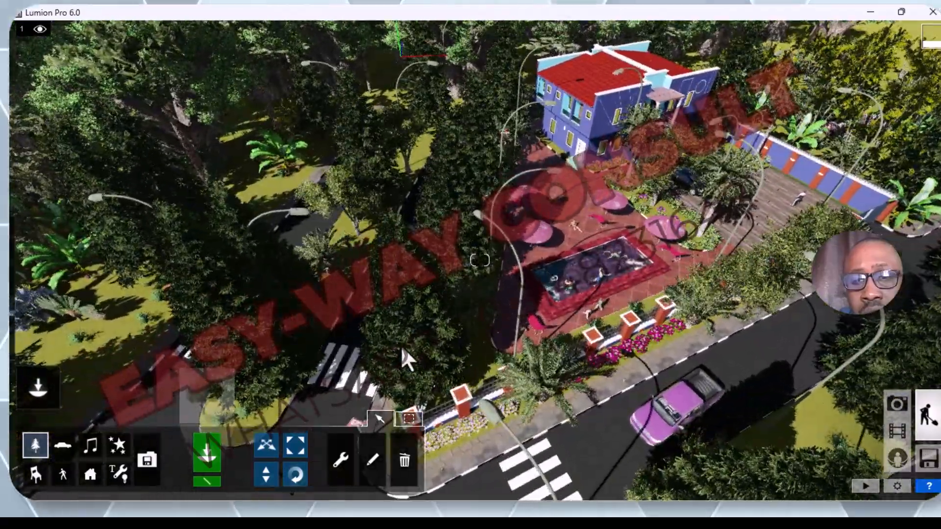
pyautogui.scroll(-3, 408, 318)
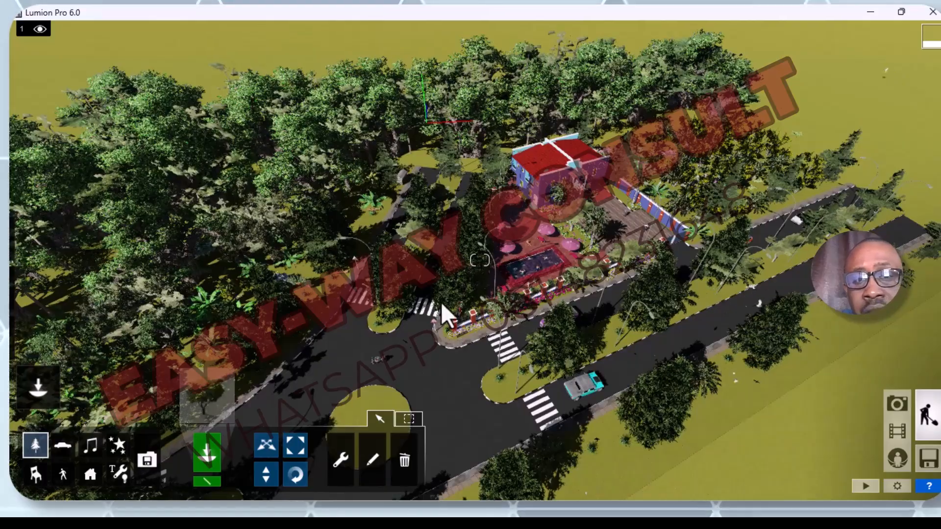
pyautogui.moveTo(442, 302); pyautogui.dragTo(444, 357, button='right')
pyautogui.scroll(-3, 438, 367)
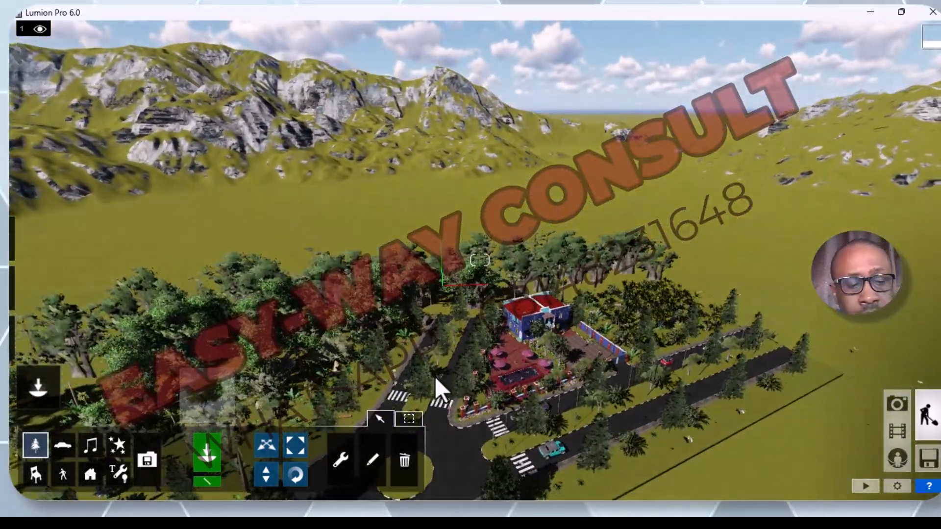
pyautogui.scroll(5, 537, 353)
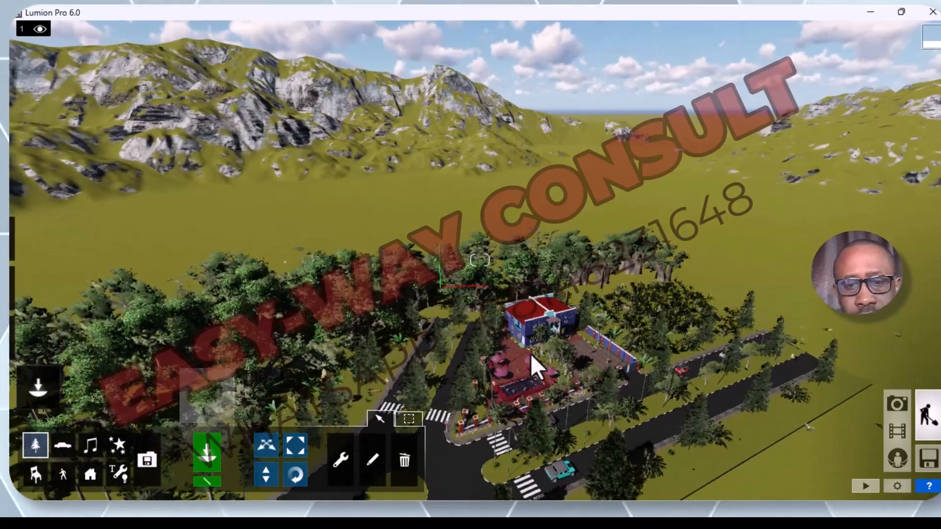
pyautogui.scroll(3, 536, 353)
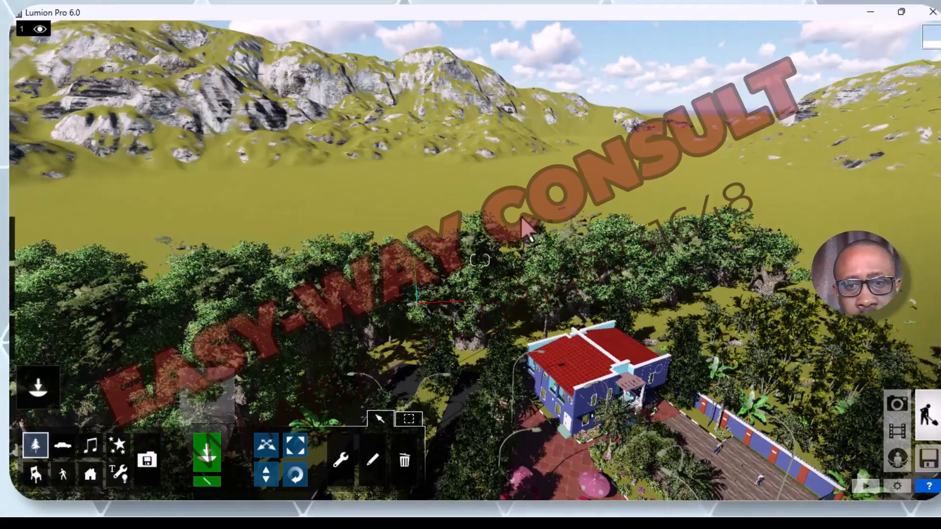
pyautogui.scroll(-3, 520, 232)
pyautogui.scroll(-2, 533, 312)
pyautogui.moveTo(532, 311); pyautogui.dragTo(478, 236, button='right')
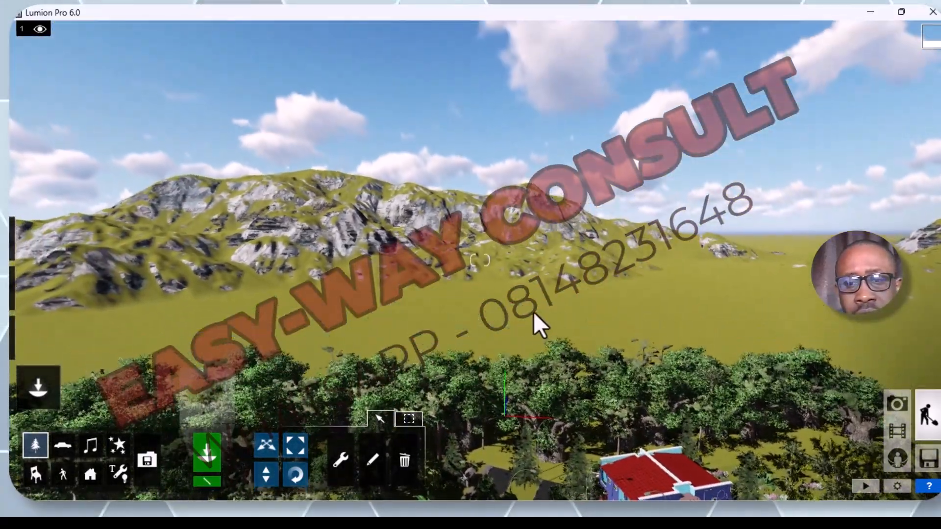
pyautogui.scroll(-5, 548, 334)
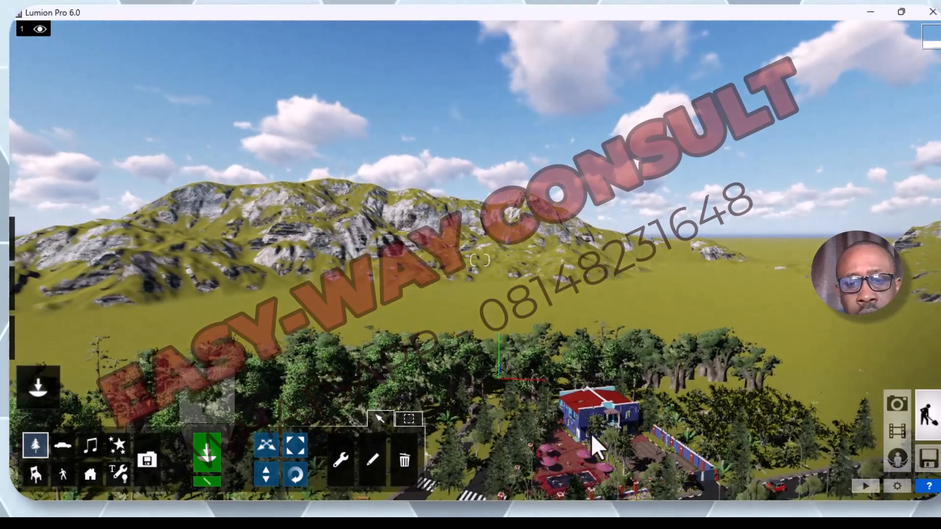
pyautogui.scroll(2, 591, 434)
pyautogui.press('e')
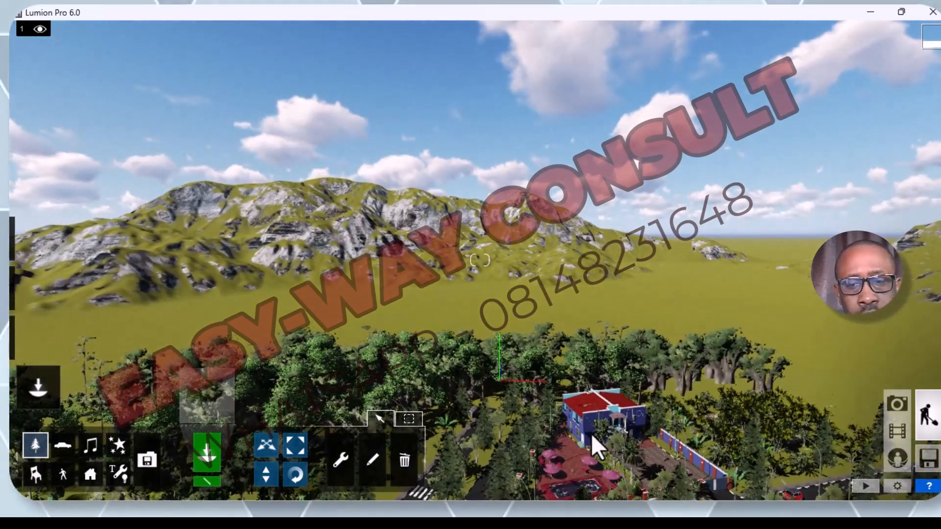
pyautogui.press('e')
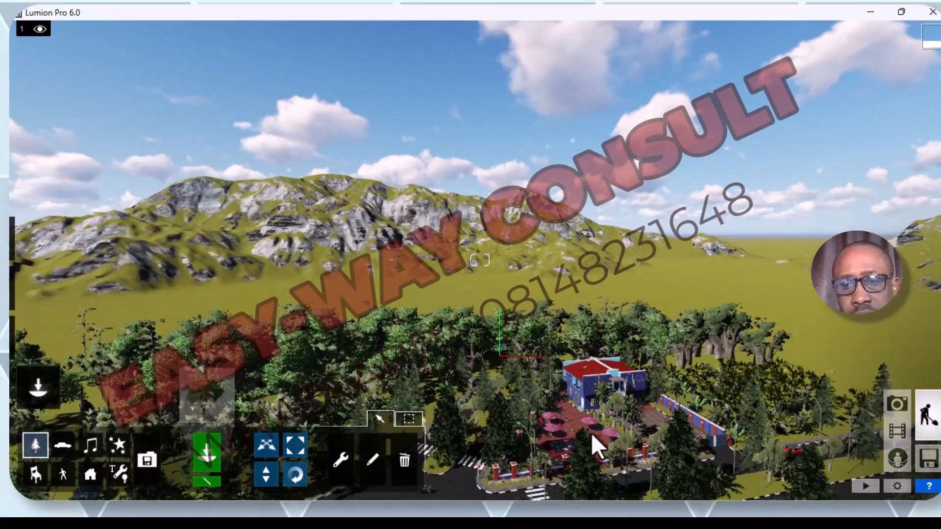
pyautogui.press('e')
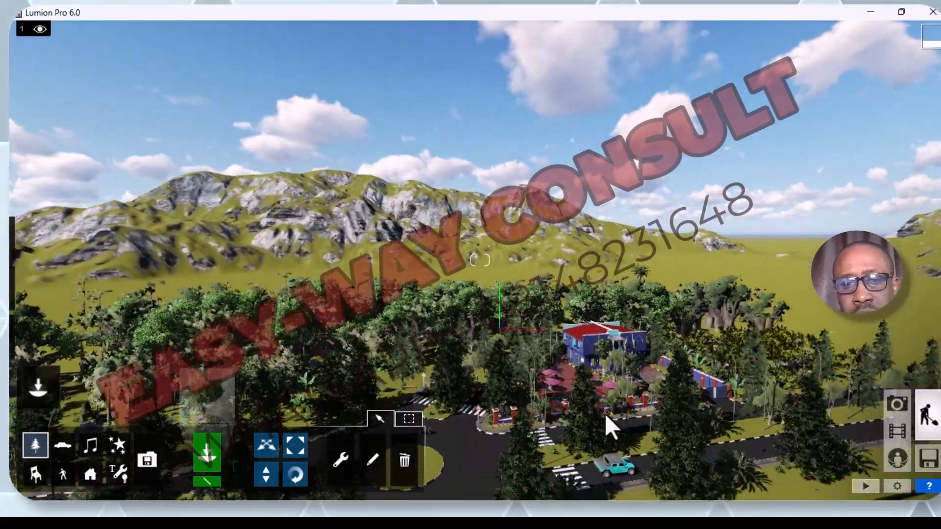
pyautogui.press('e')
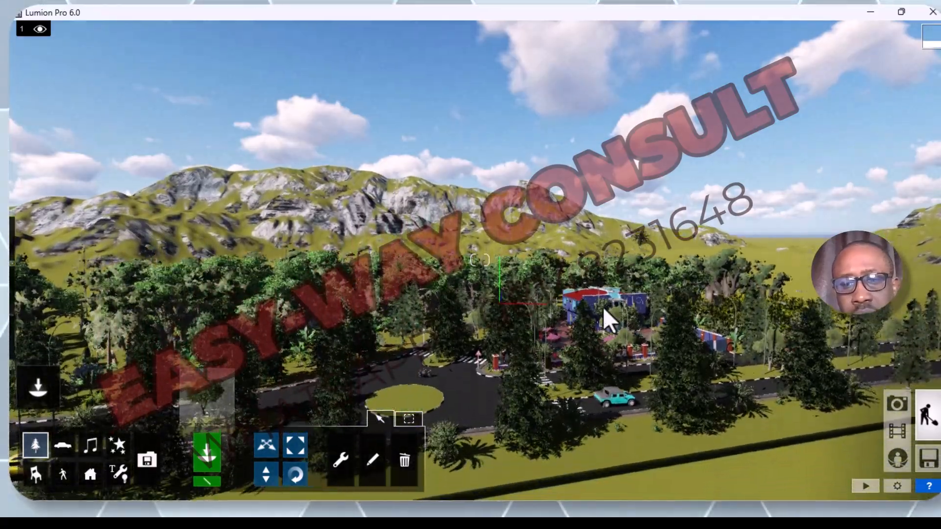
# Examine the exterior of the blue building, from its red roof and side wall to the front facade and entrance balcony.
pyautogui.press('w')
pyautogui.press('w')
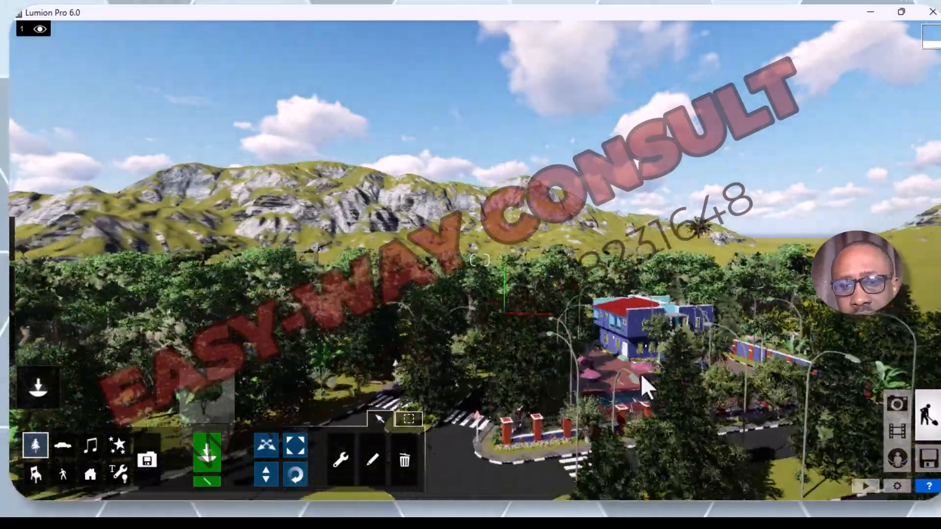
pyautogui.press('w')
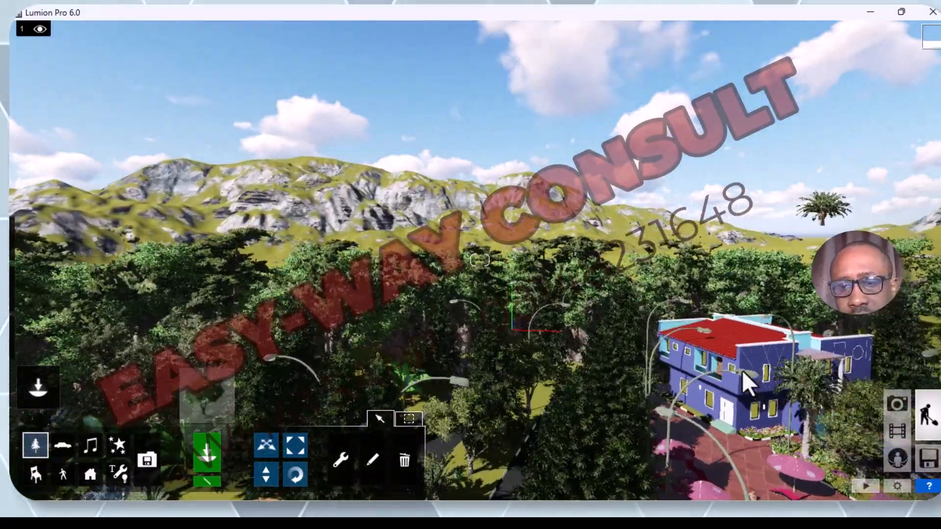
pyautogui.press('w')
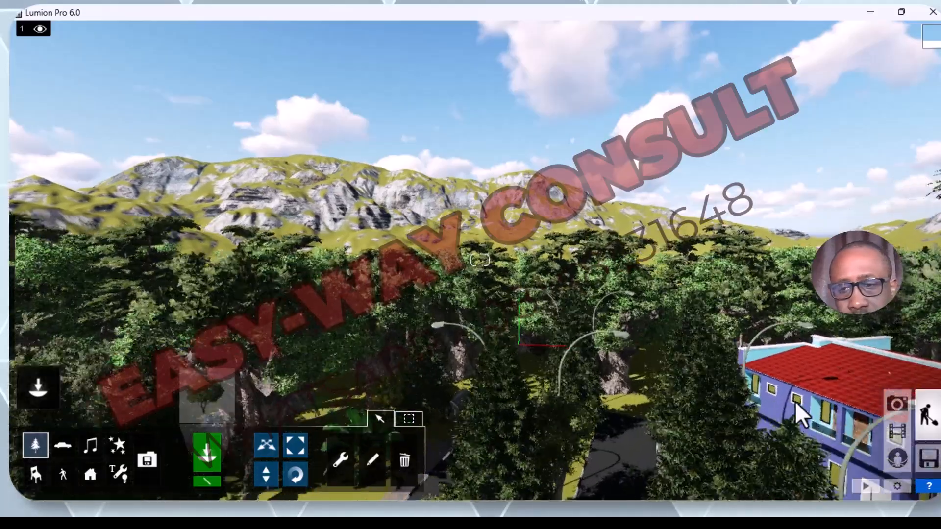
pyautogui.press('a')
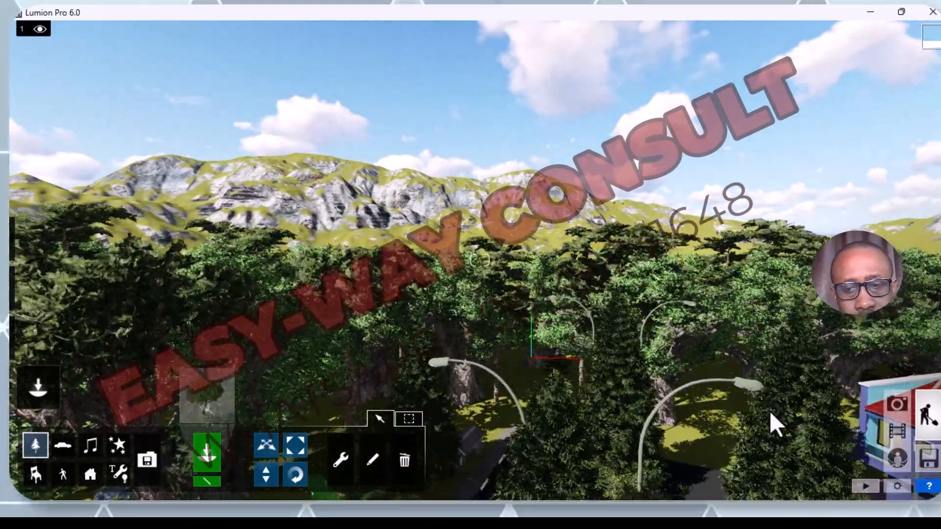
pyautogui.press('d')
pyautogui.press('d')
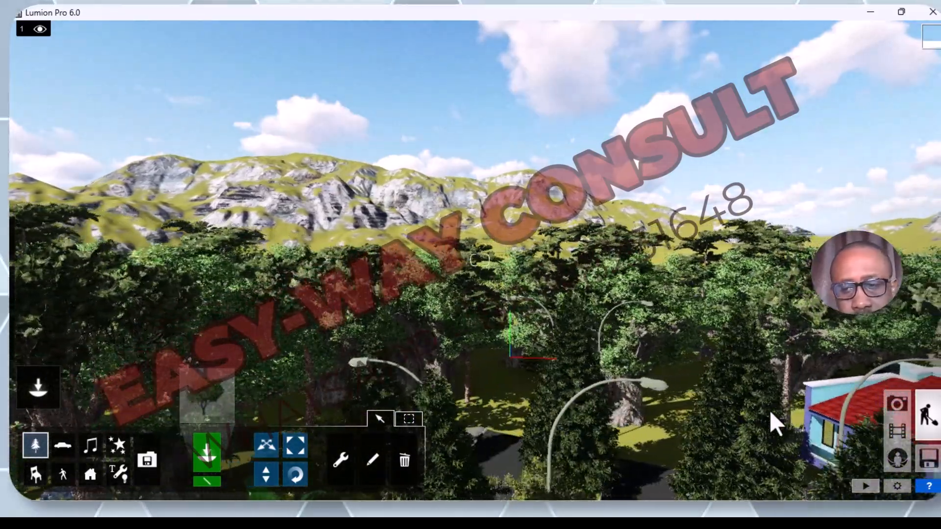
pyautogui.press('d')
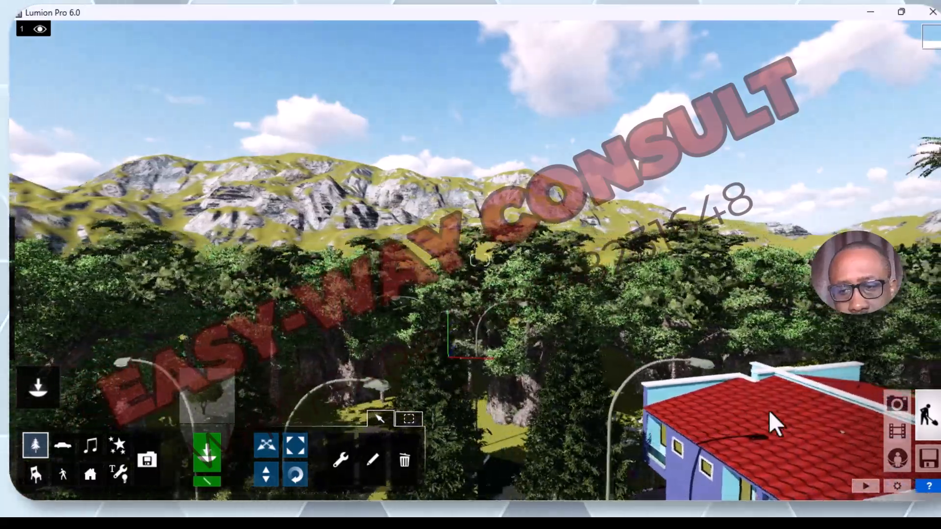
pyautogui.press('e')
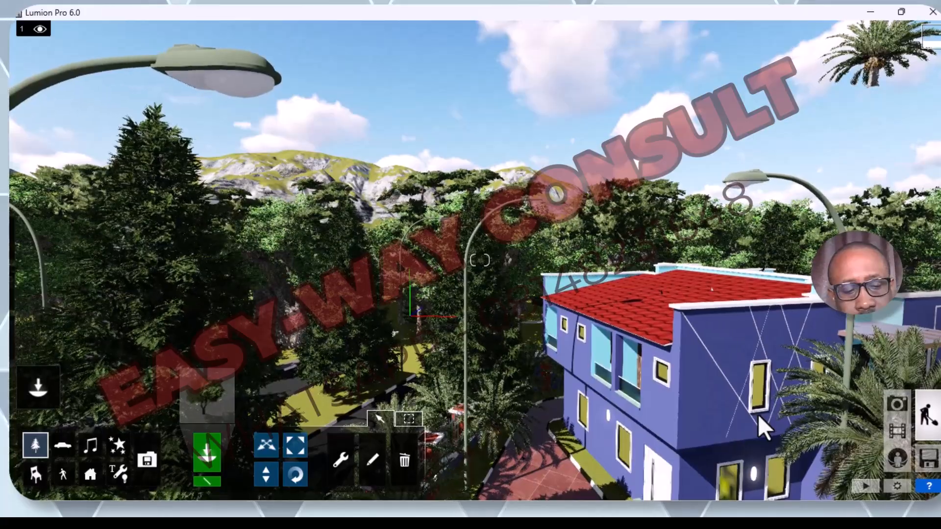
pyautogui.press('a')
pyautogui.press('d')
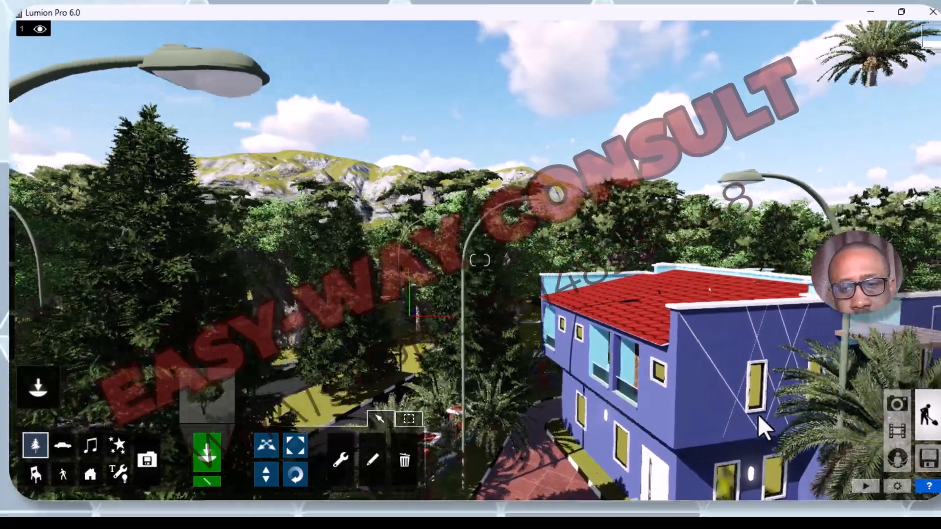
pyautogui.press('d')
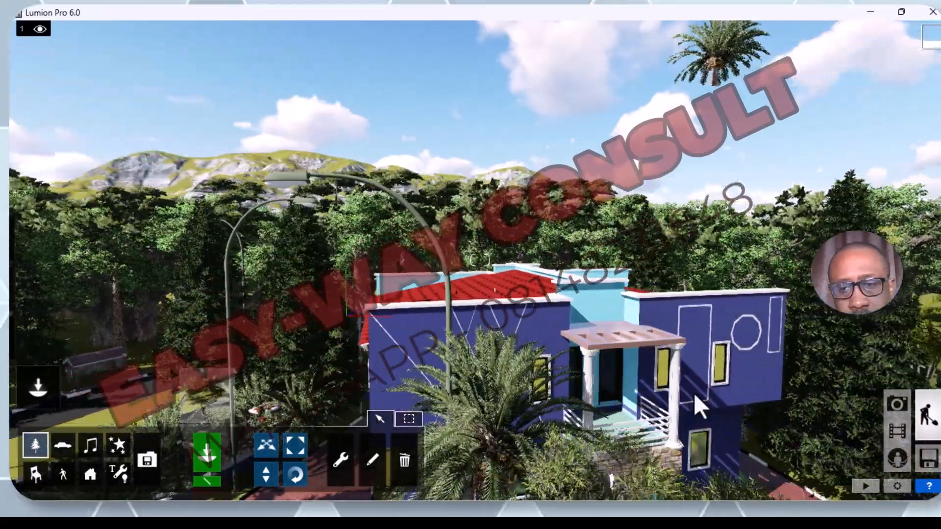
pyautogui.press('e')
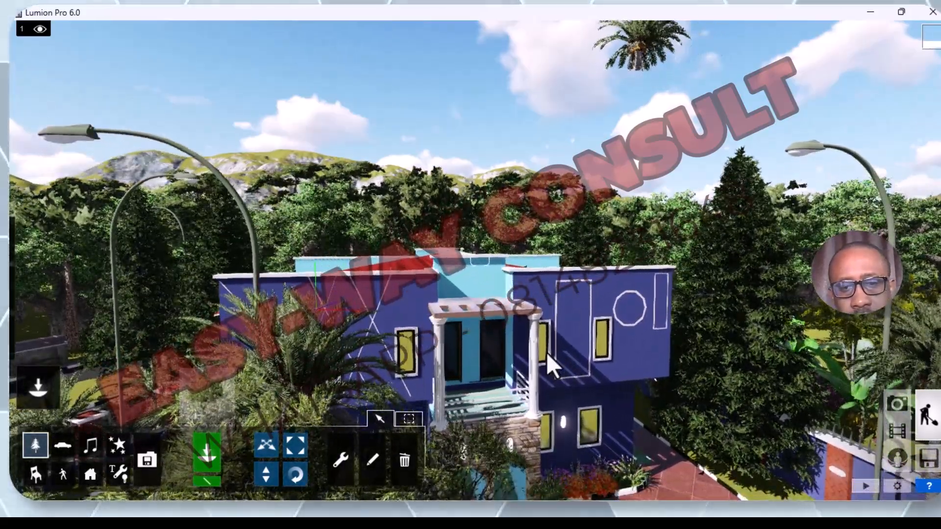
pyautogui.press('w')
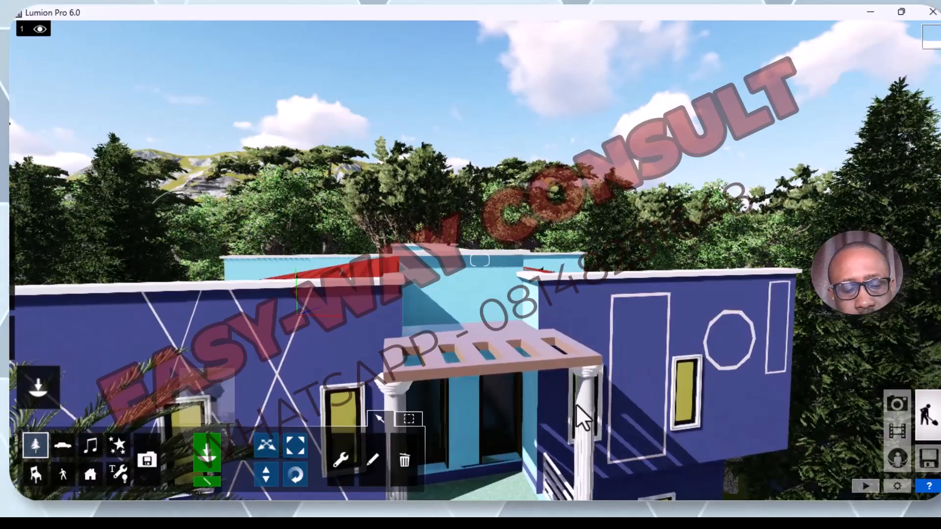
pyautogui.press('e')
pyautogui.press('w')
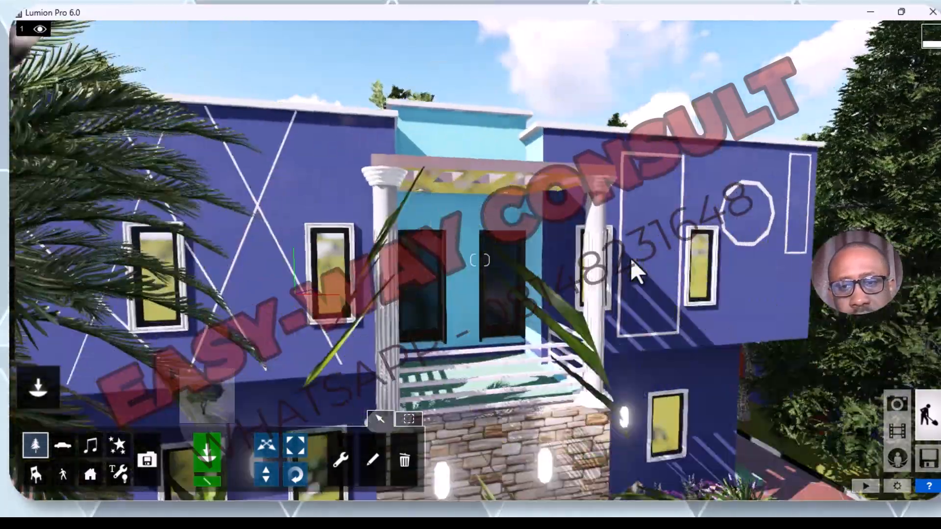
pyautogui.press('w')
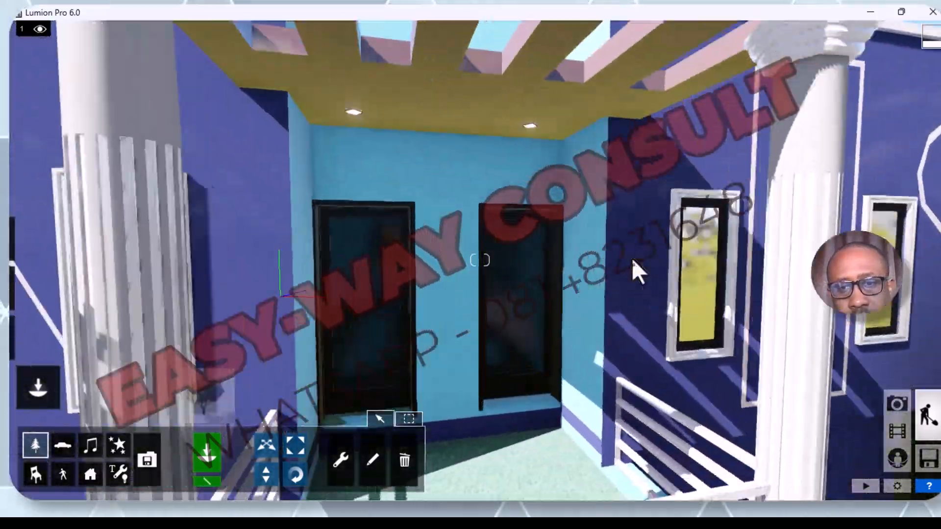
# Inspect the building's upper-floor interior, including the corridor, ceiling, railings, doors, windows and staircase.
pyautogui.press('w')
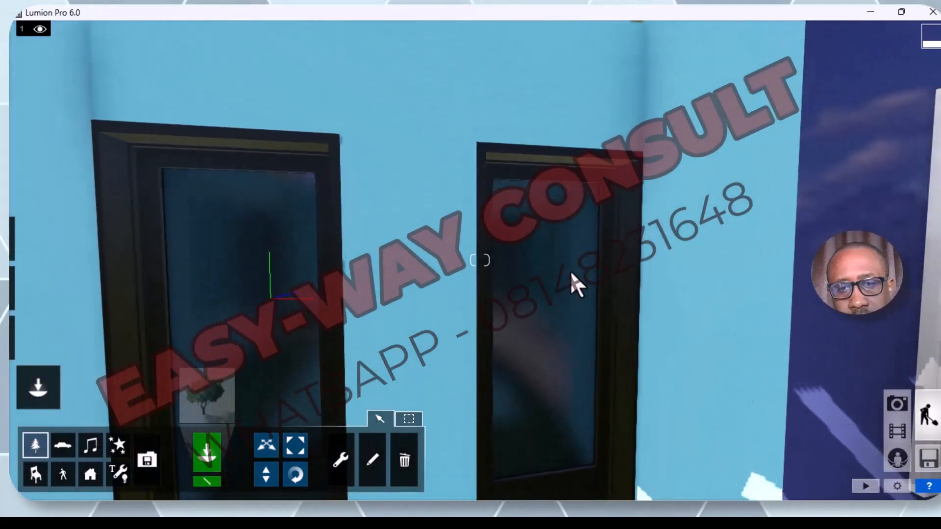
pyautogui.press('w')
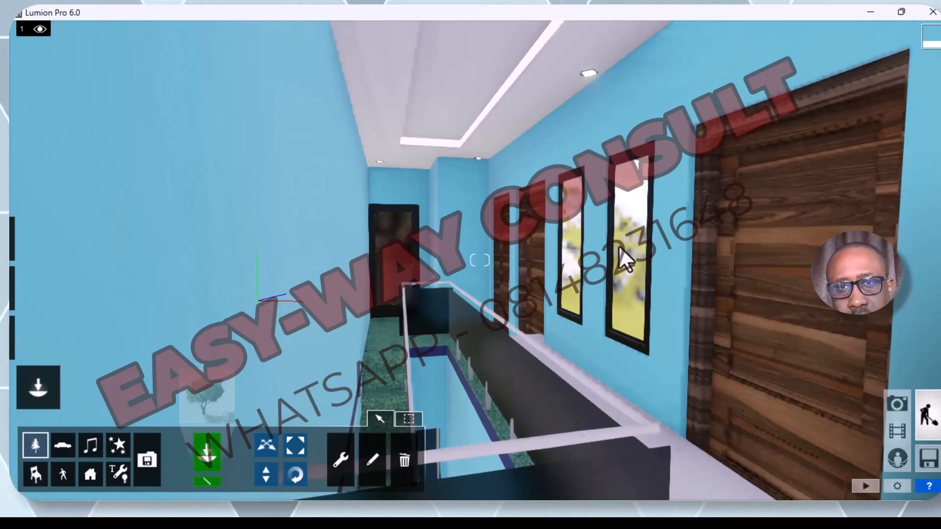
pyautogui.press('s')
pyautogui.press('w')
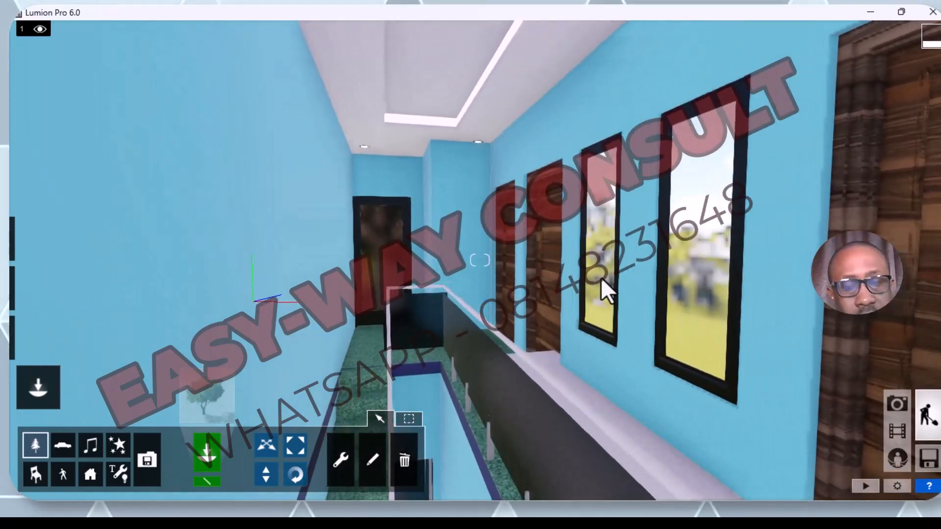
pyautogui.press('a')
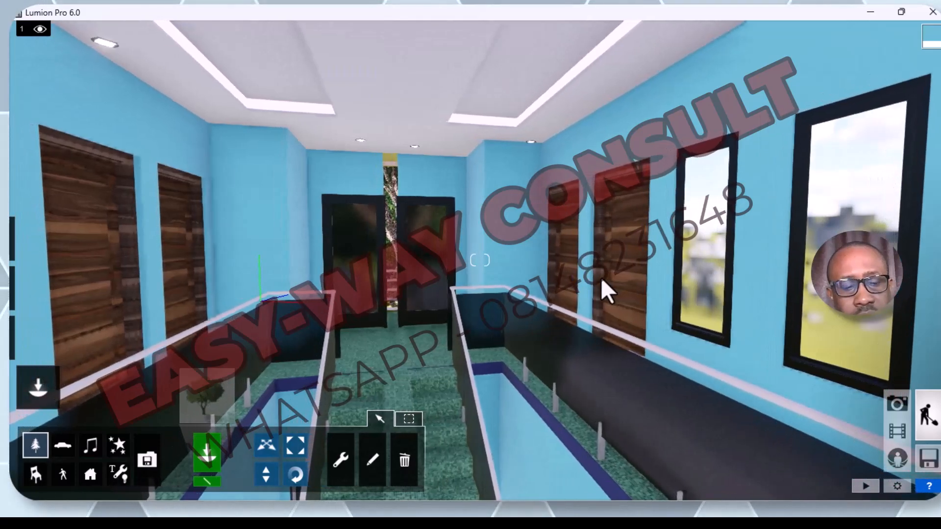
pyautogui.press('e')
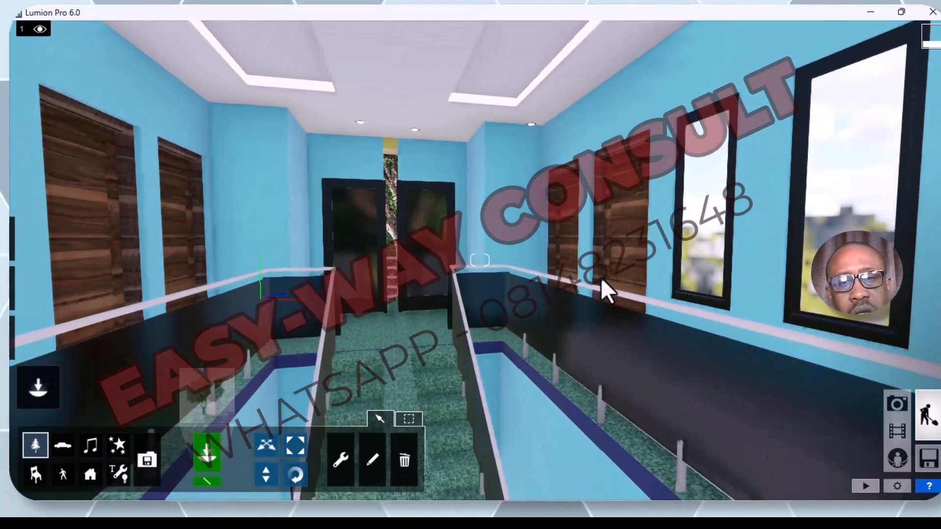
pyautogui.press('e')
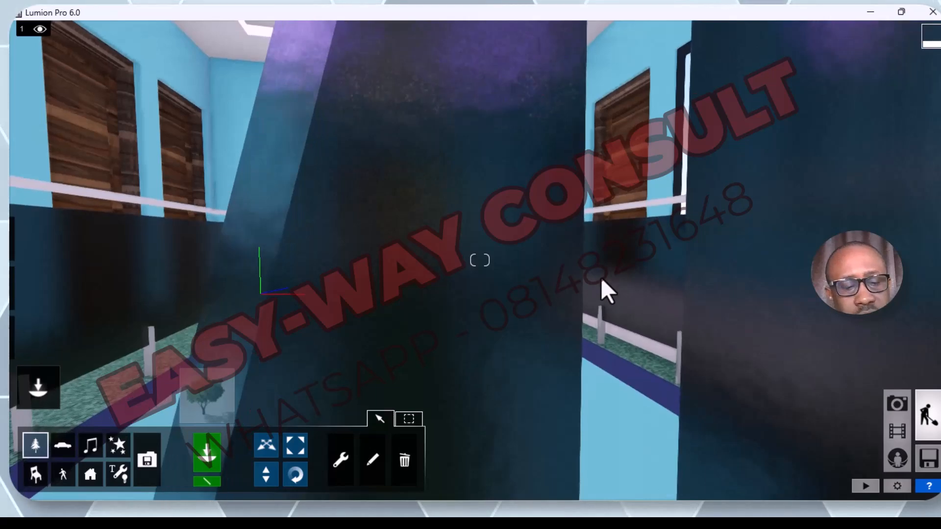
pyautogui.press('d')
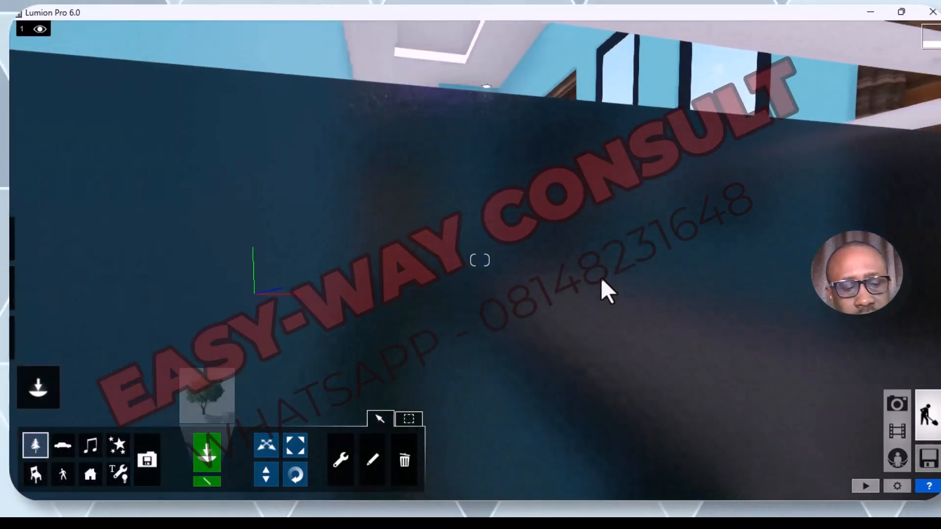
# Place the second-row, third-column spotlight from the Lights and Utilities library on the corridor's ceiling downlight above the two windows.
pyautogui.press('q')
pyautogui.press('q')
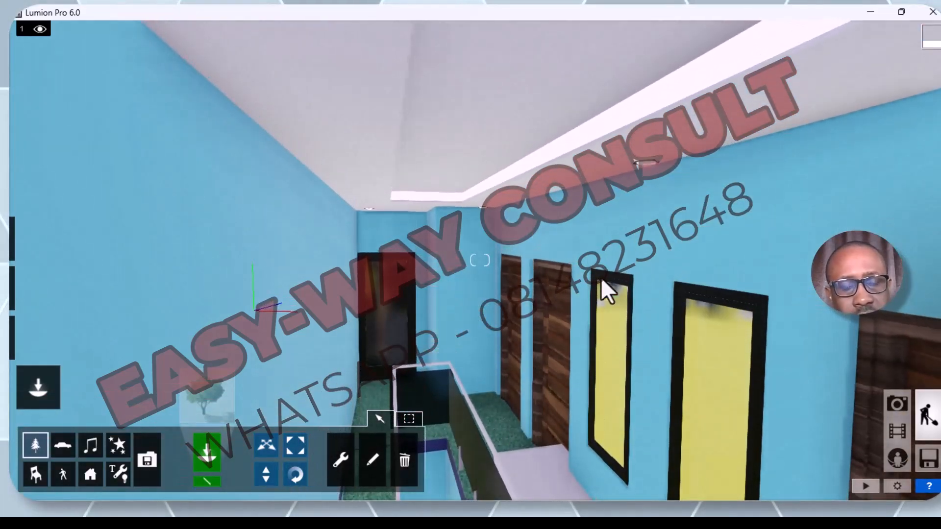
pyautogui.press('e')
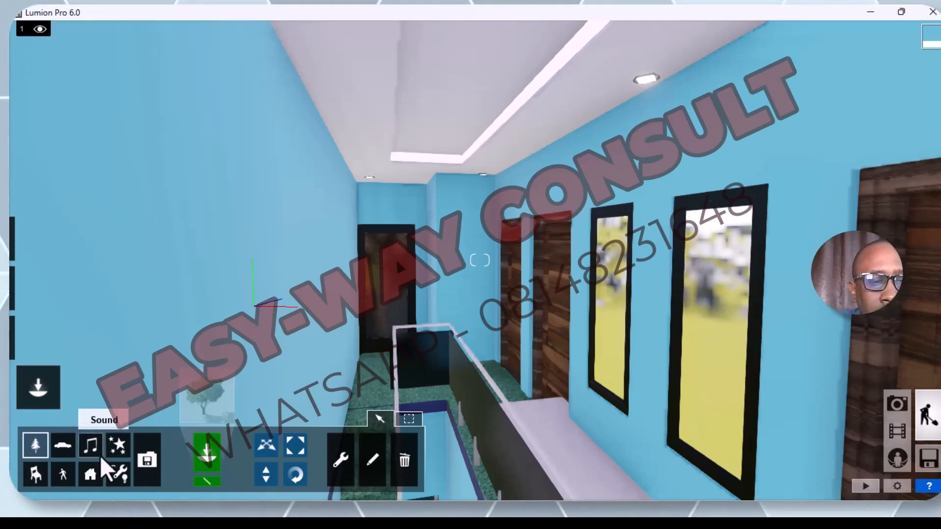
pyautogui.click(120, 476)
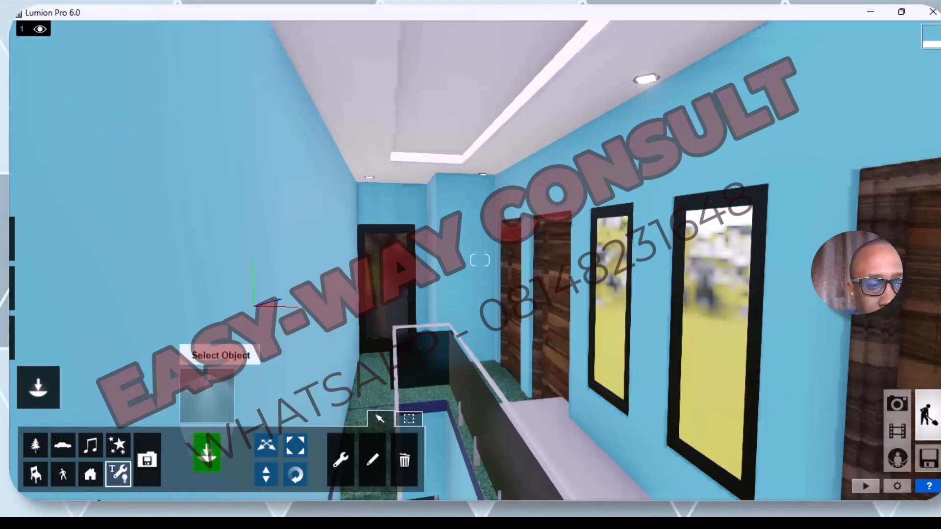
pyautogui.click(121, 475)
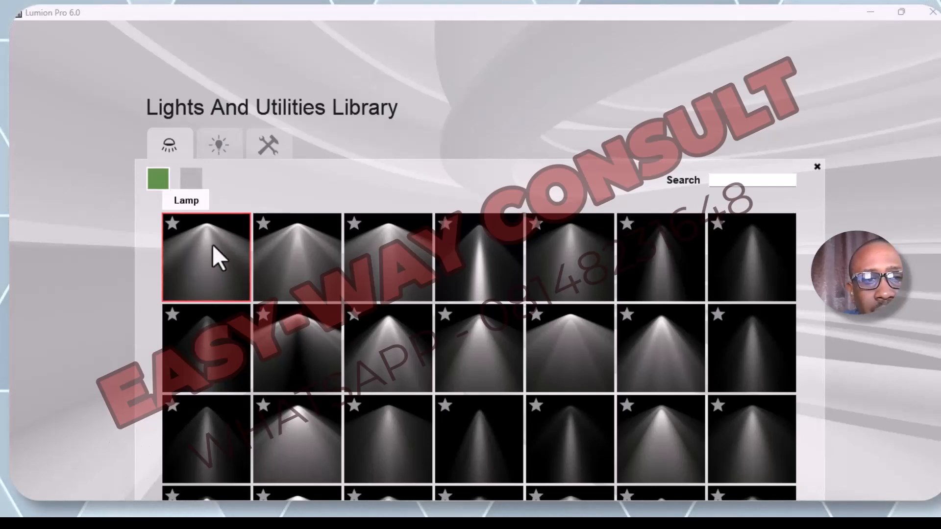
pyautogui.click(404, 352)
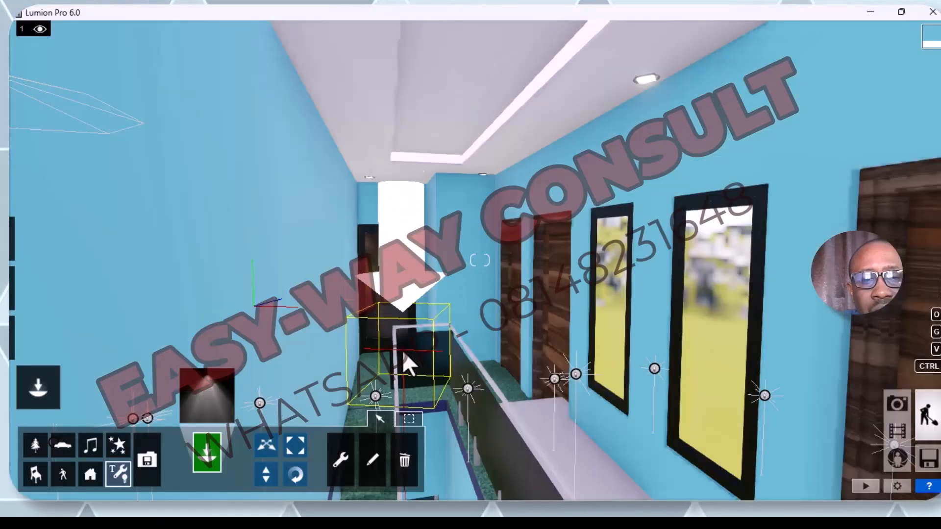
pyautogui.click(646, 82)
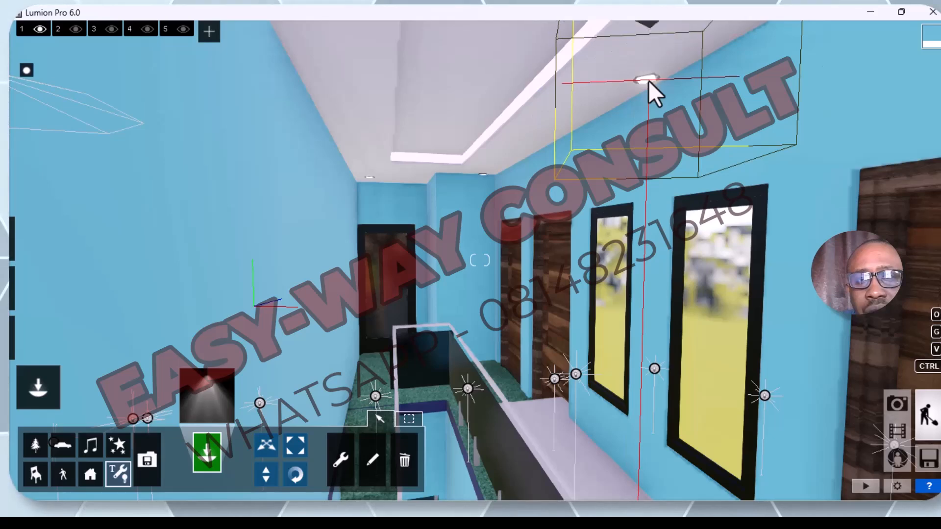
pyautogui.click(649, 81)
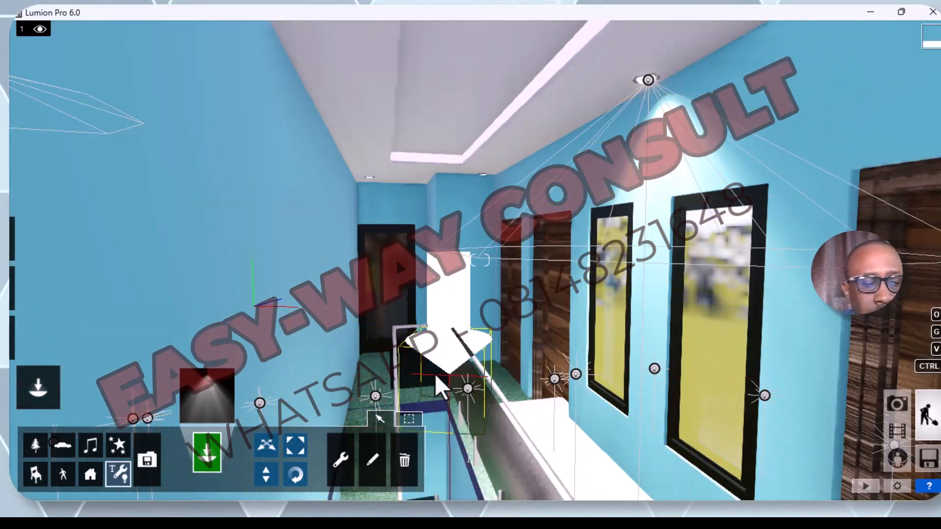
pyautogui.press('Escape')
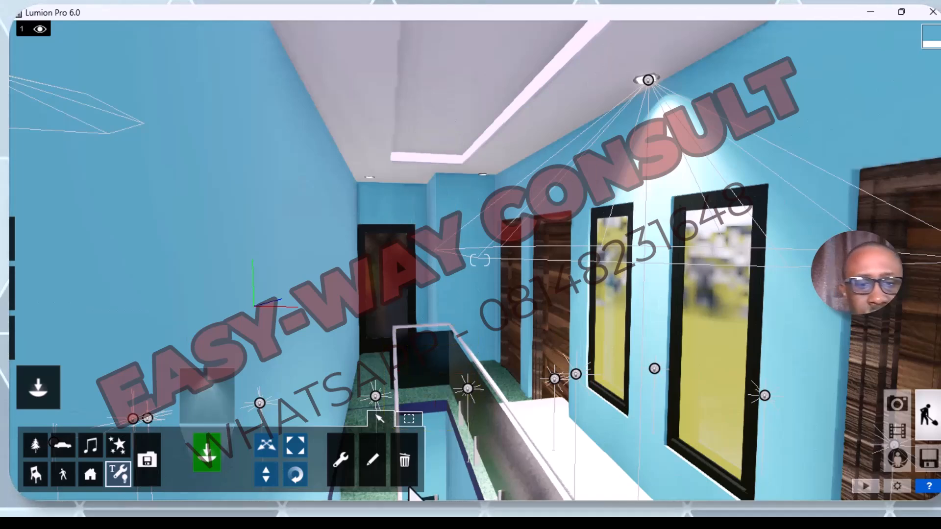
# Select the new spotlight above the windows for property editing and set its brightness to 73.2.
pyautogui.click(351, 474)
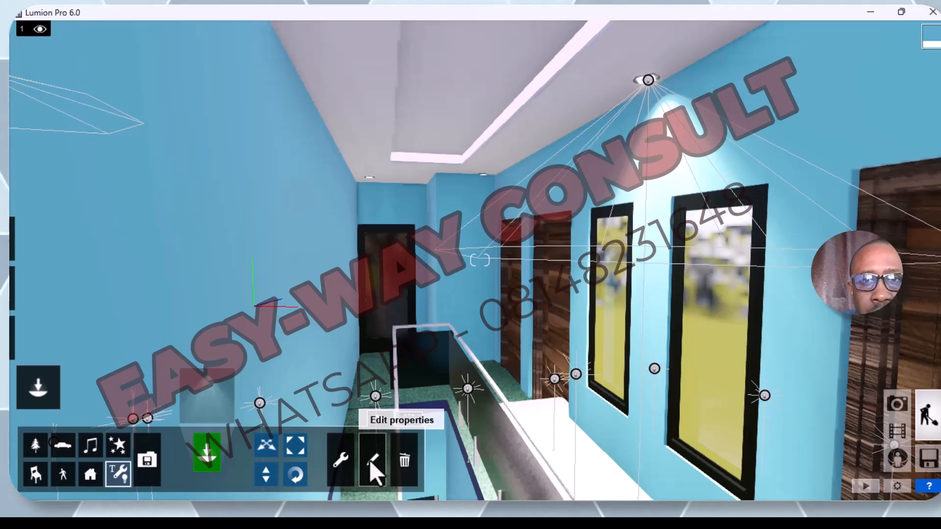
pyautogui.click(369, 461)
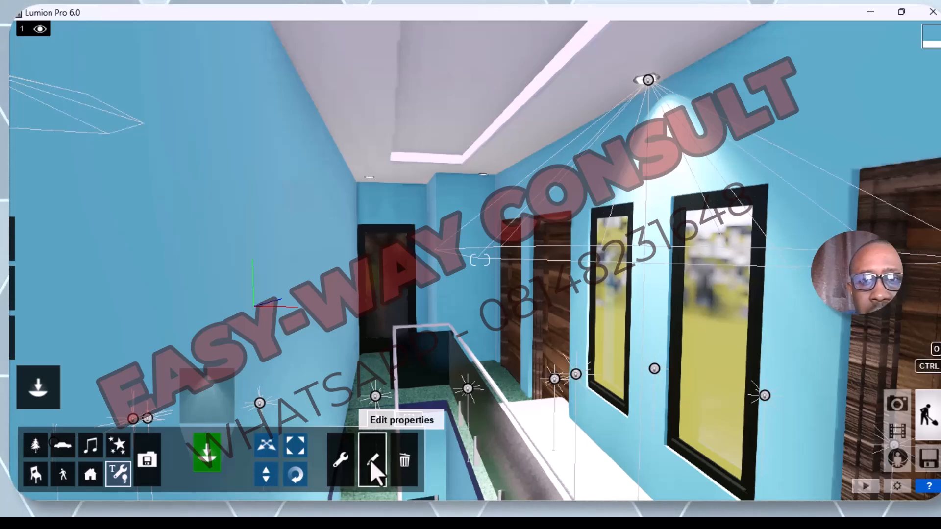
pyautogui.click(346, 466)
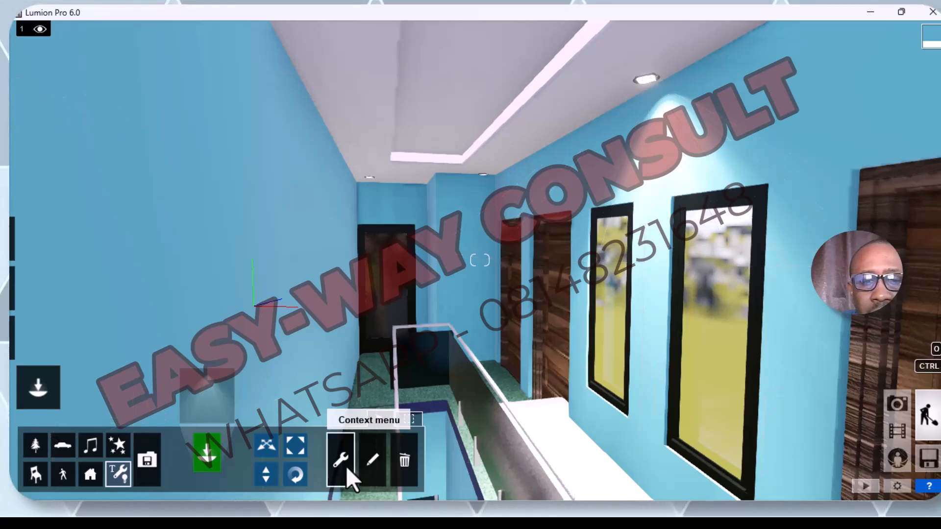
pyautogui.click(413, 418)
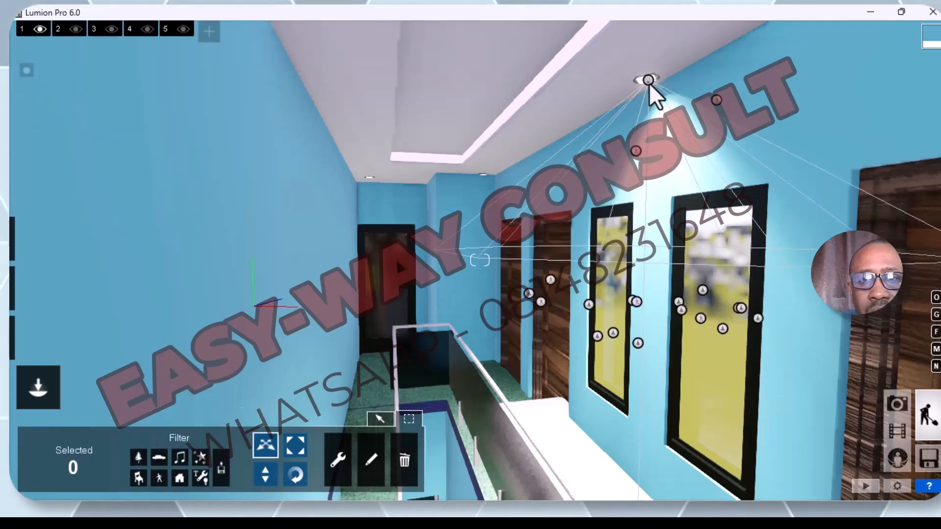
pyautogui.click(372, 456)
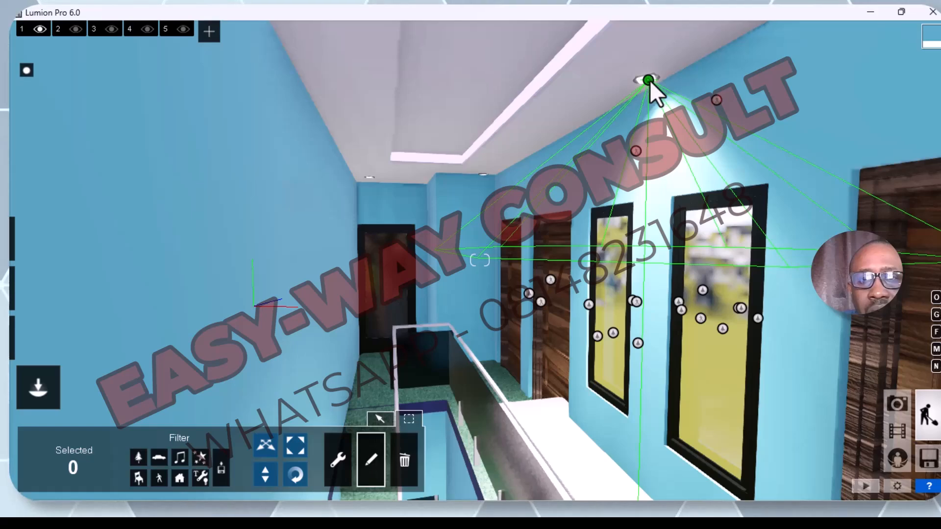
pyautogui.click(649, 80)
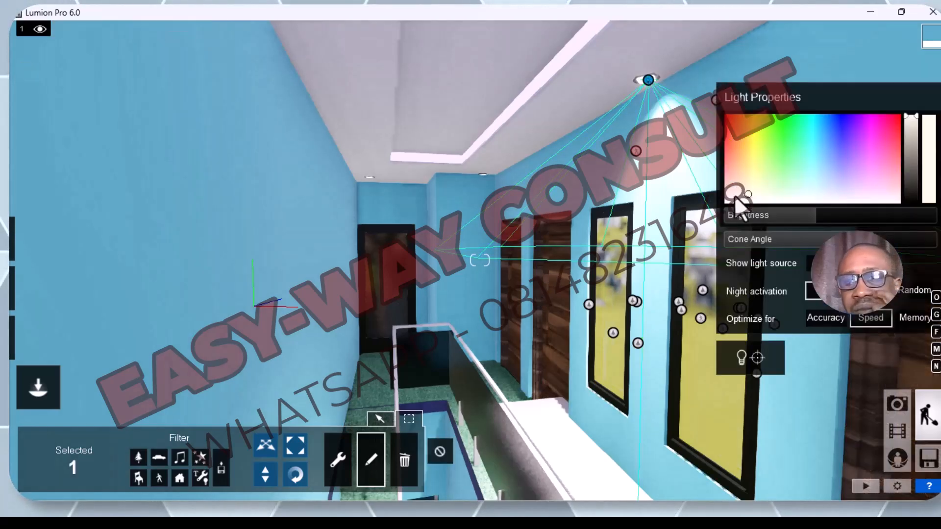
pyautogui.moveTo(813, 218)
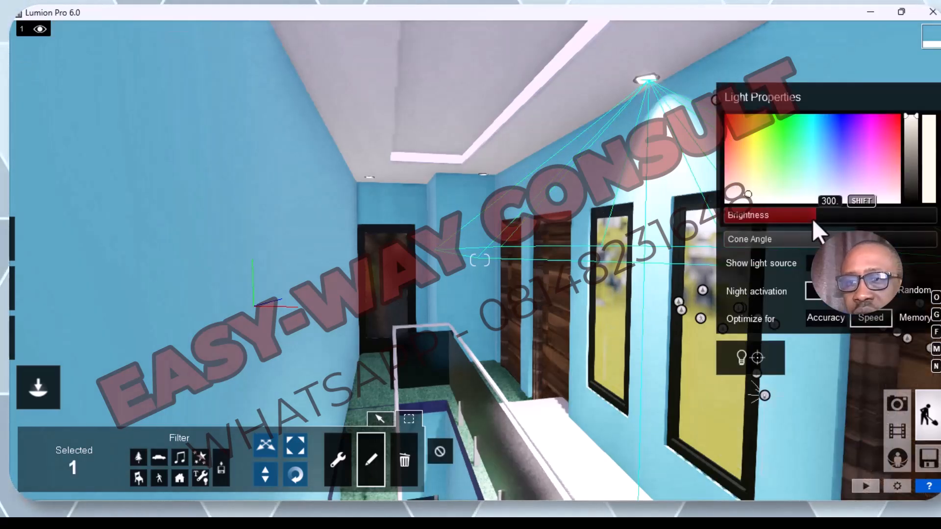
pyautogui.moveTo(812, 217)
pyautogui.mouseDown()
pyautogui.moveTo(917, 218)
pyautogui.moveTo(796, 218)
pyautogui.mouseUp()
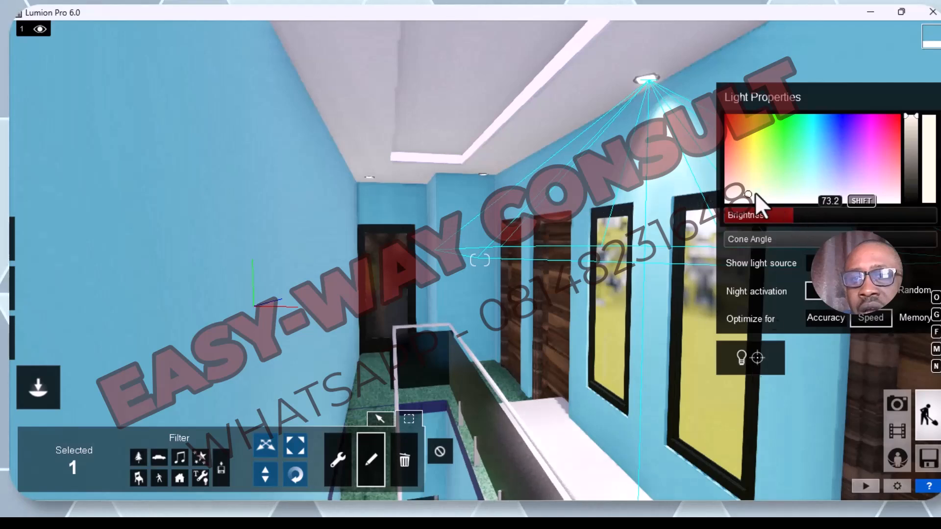
# Tint the spotlight pale cyan, narrow its cone angle to about a third of the range, and enter and leave its target adjustment.
pyautogui.moveTo(752, 189); pyautogui.dragTo(810, 169)
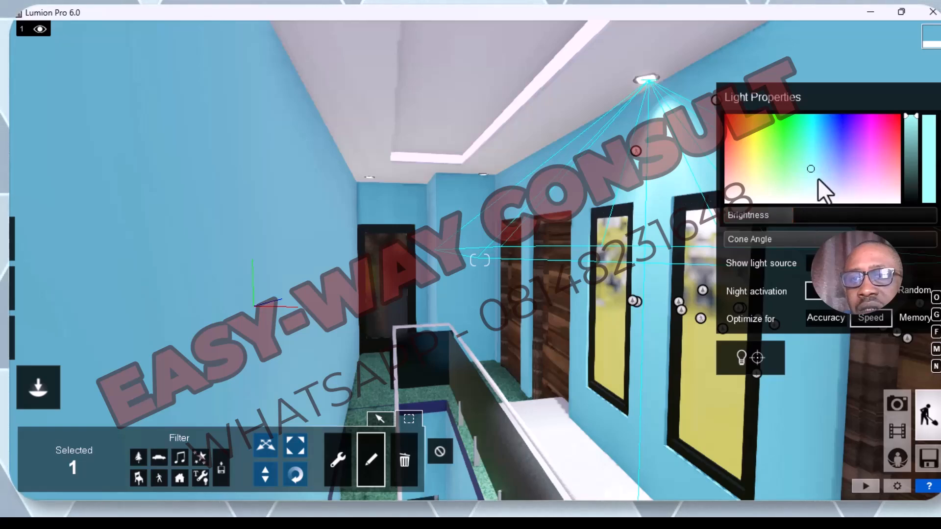
pyautogui.moveTo(811, 169); pyautogui.dragTo(811, 184)
pyautogui.moveTo(838, 239); pyautogui.dragTo(937, 248)
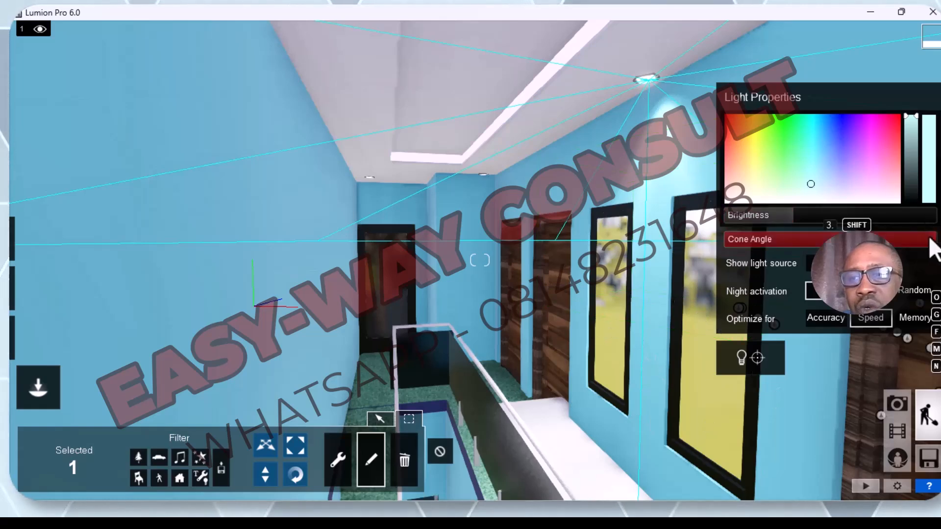
pyautogui.moveTo(923, 247); pyautogui.dragTo(797, 239)
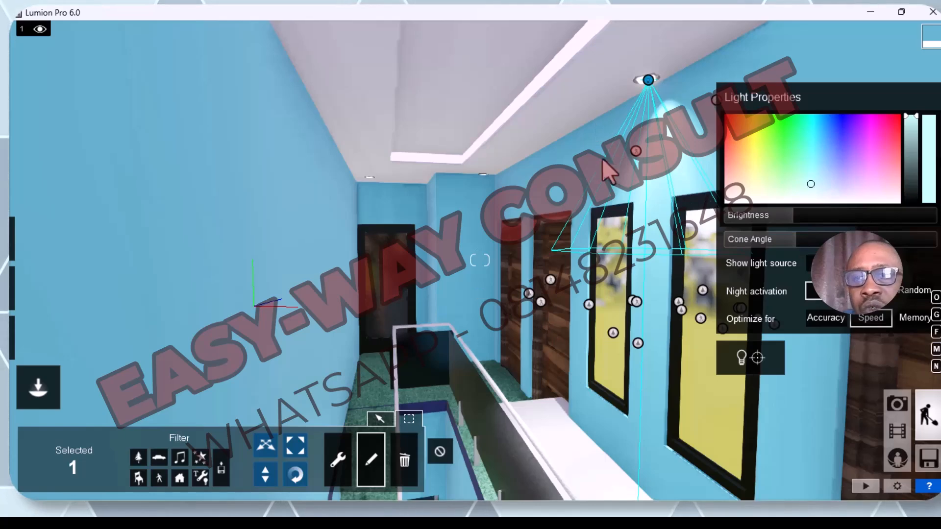
pyautogui.click(741, 357)
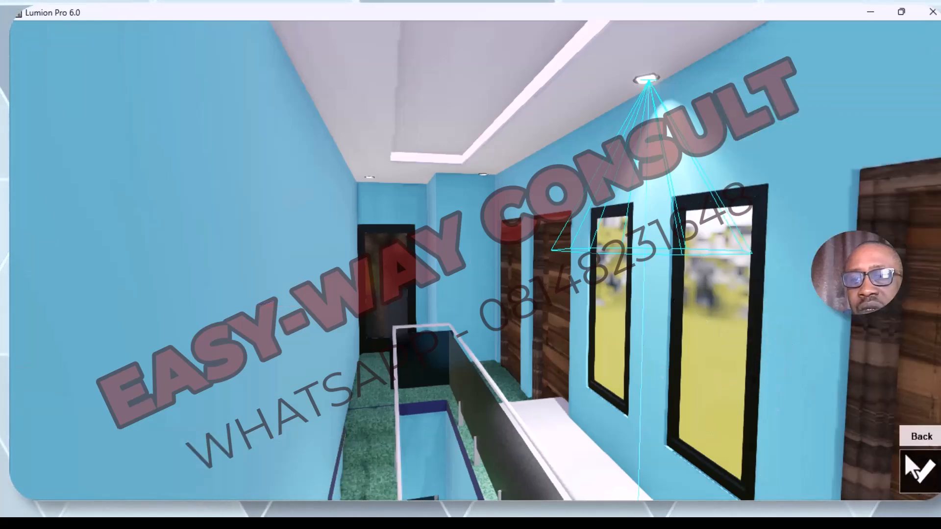
pyautogui.click(911, 468)
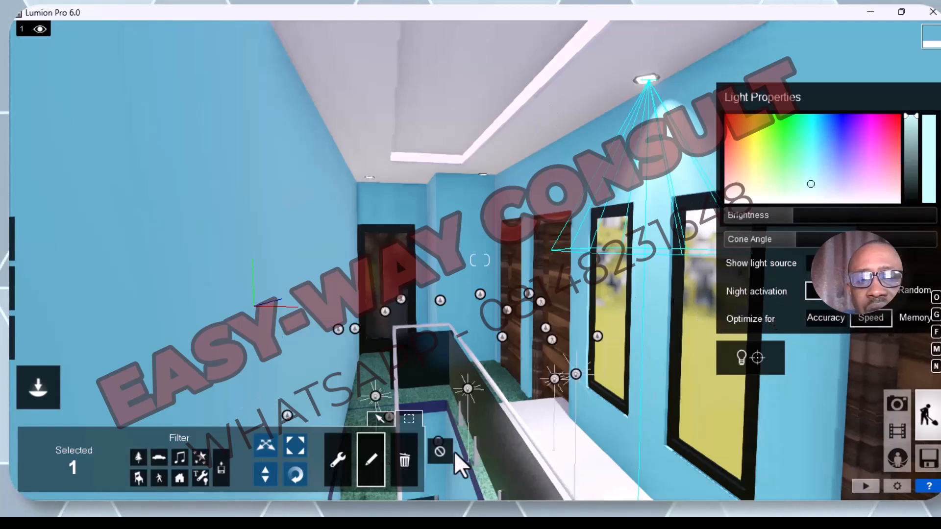
# Delete the spotlight from the downlight above the windows and return to object placement.
pyautogui.click(411, 458)
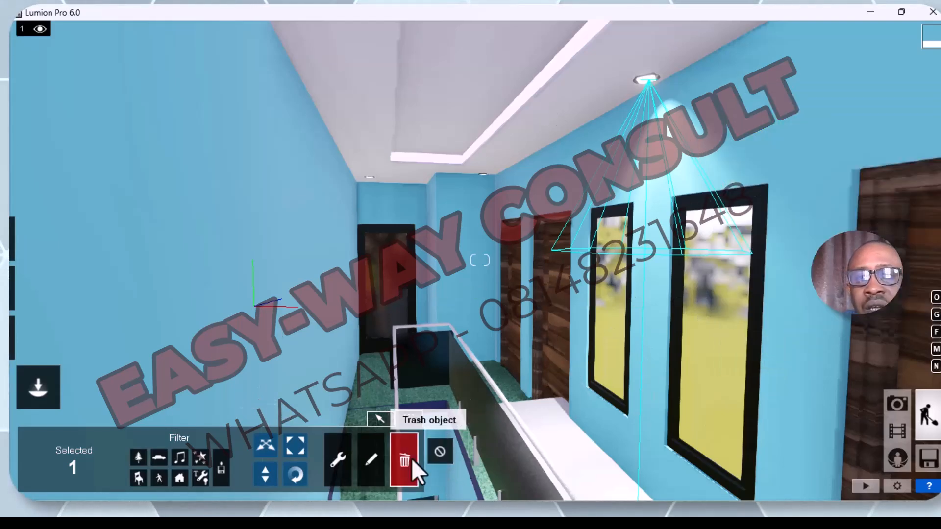
pyautogui.click(647, 80)
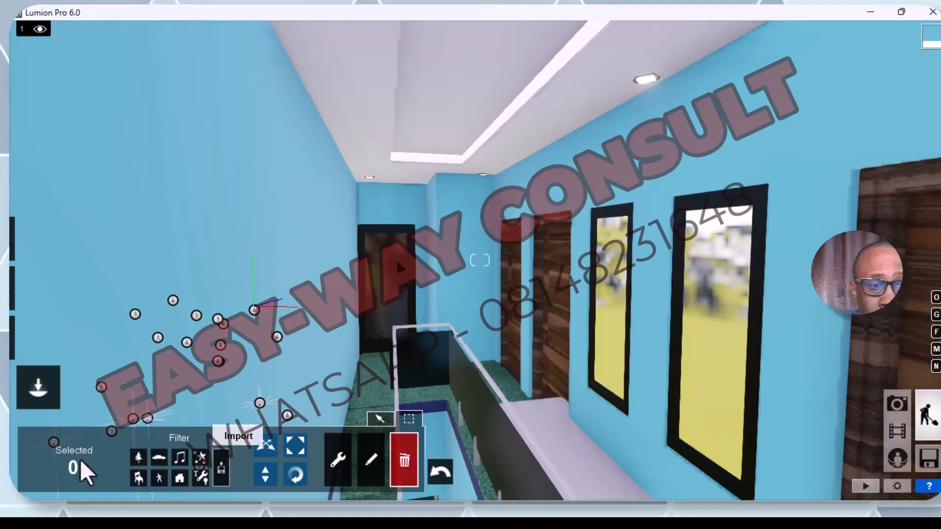
pyautogui.click(379, 419)
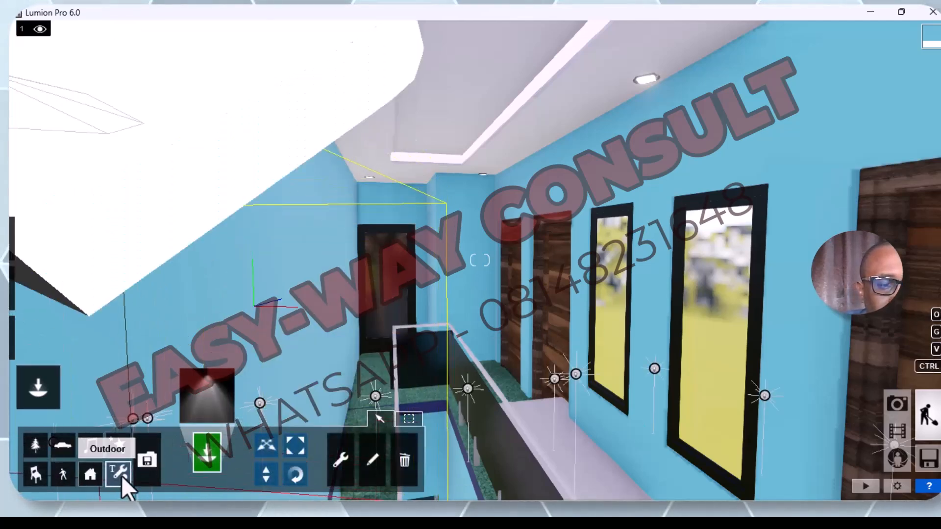
# Browse the remaining lamps and the point lights, and place a Light Fill on the ceiling downlight above the windows.
pyautogui.click(121, 474)
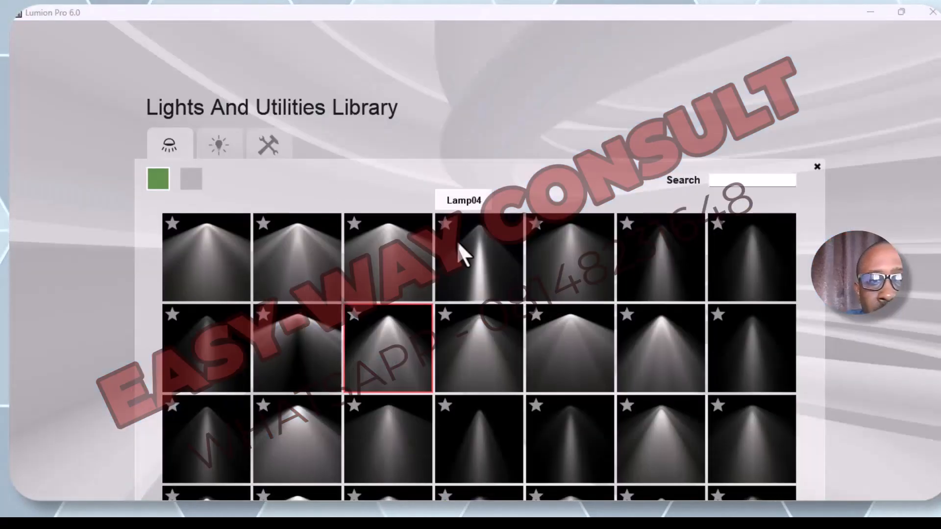
pyautogui.click(192, 179)
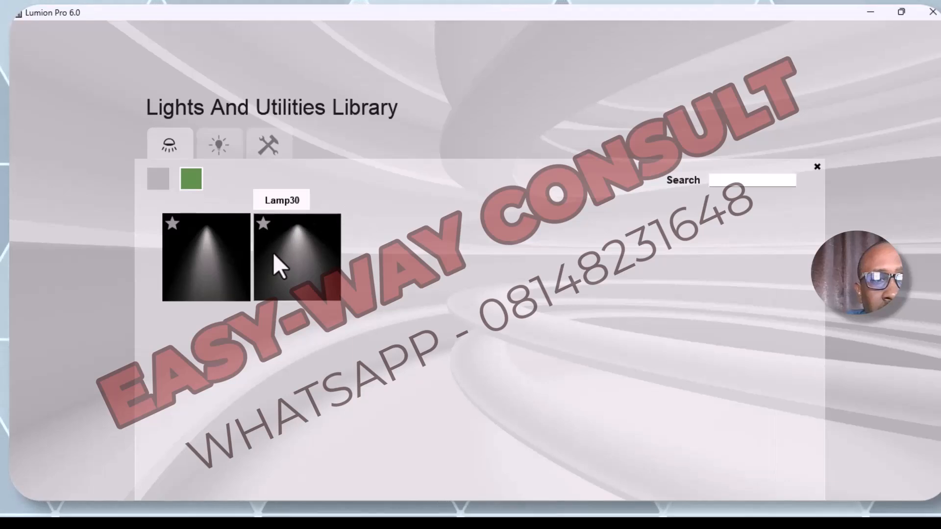
pyautogui.click(205, 146)
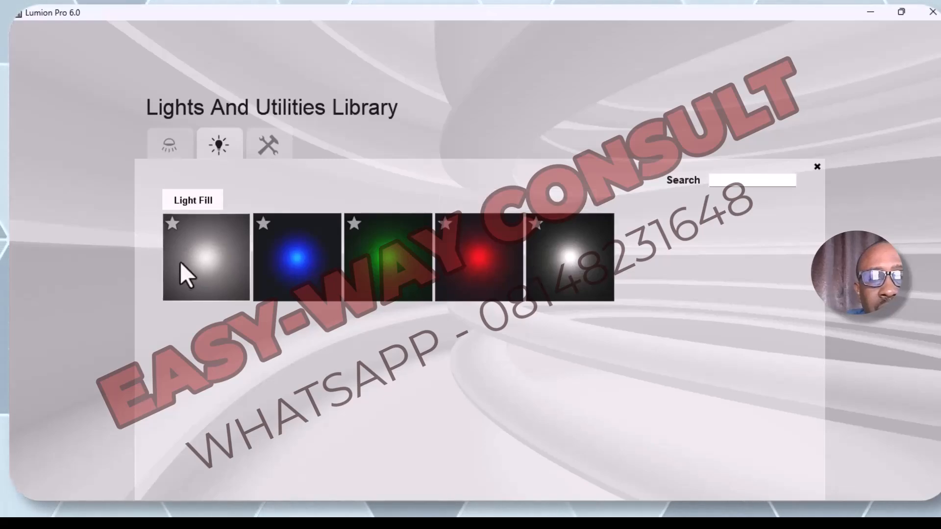
pyautogui.click(216, 253)
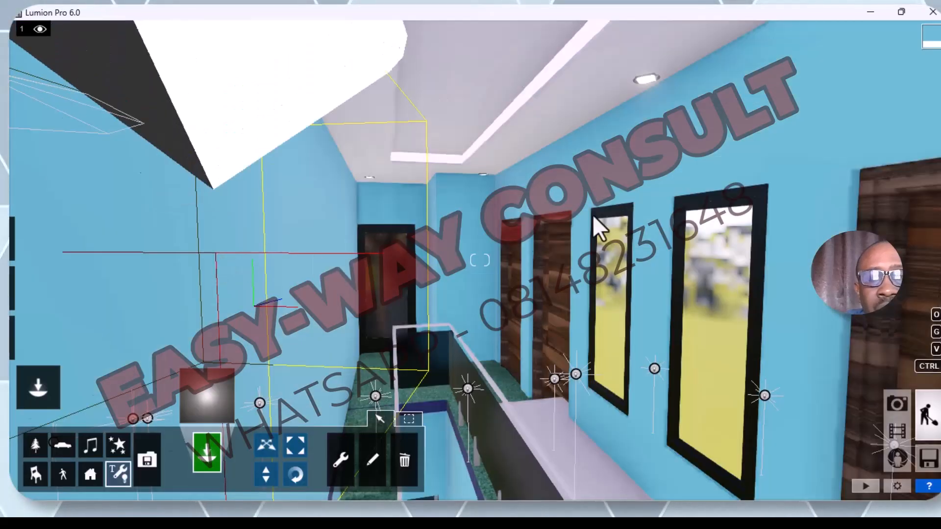
pyautogui.click(646, 81)
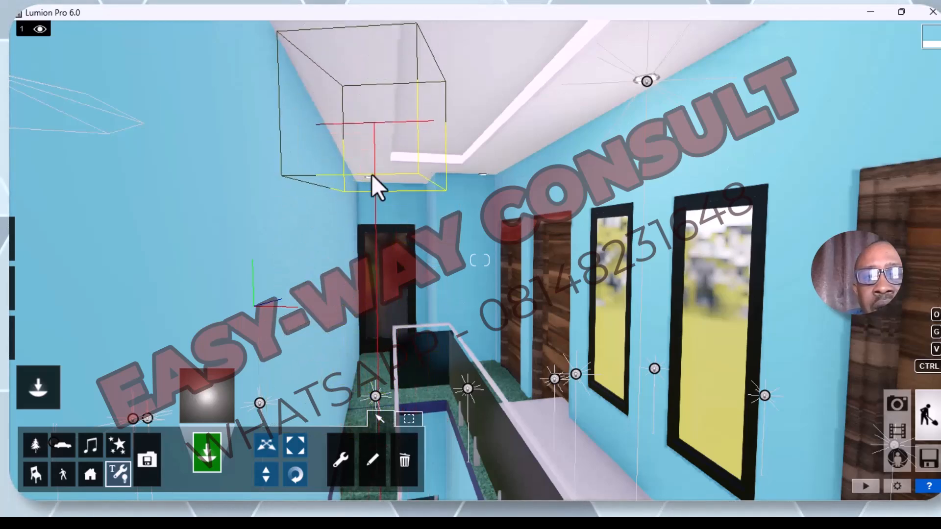
# Choose the plain white point light and place one on each of the two ceiling downlights at the corridor's far end.
pyautogui.press('w')
pyautogui.press('w')
pyautogui.press('w')
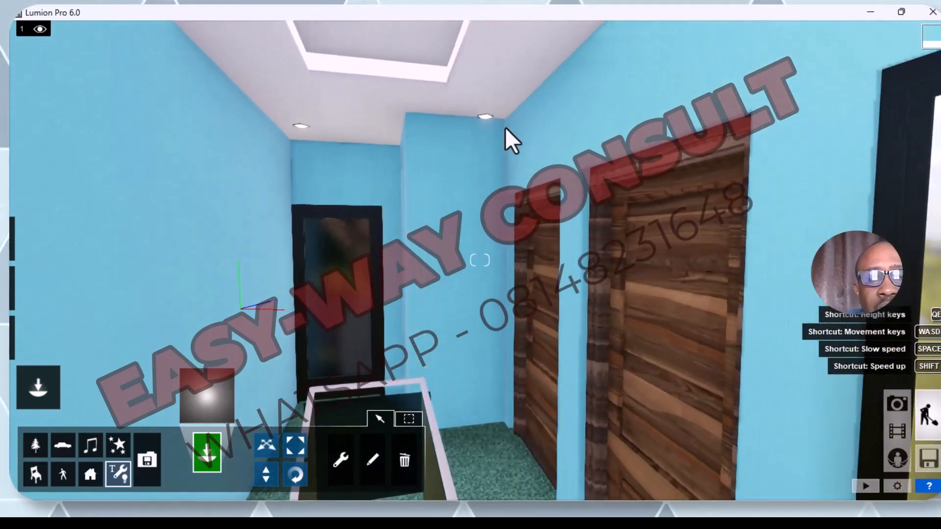
pyautogui.click(123, 473)
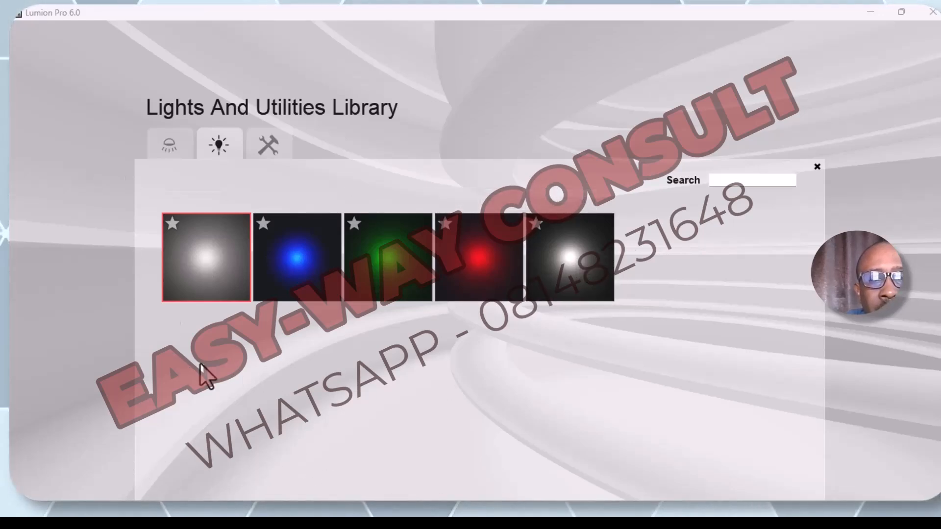
pyautogui.click(581, 257)
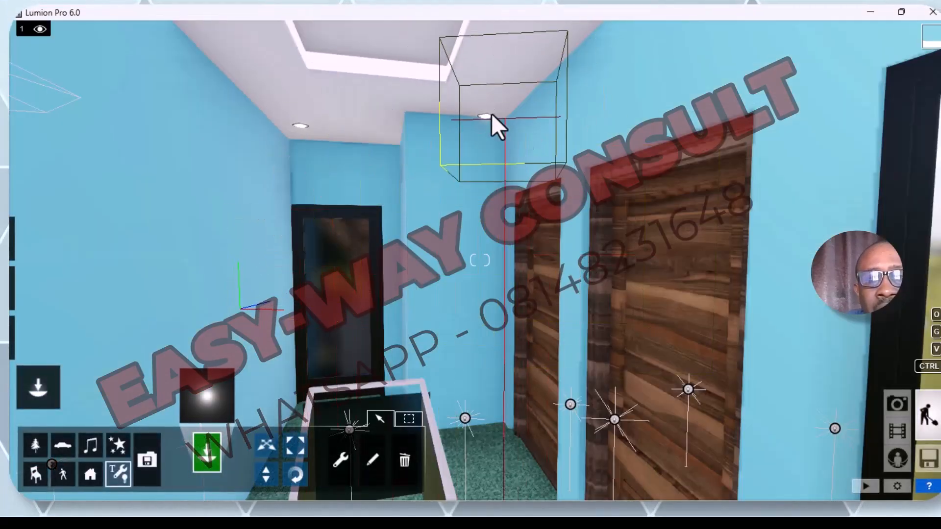
pyautogui.press('w')
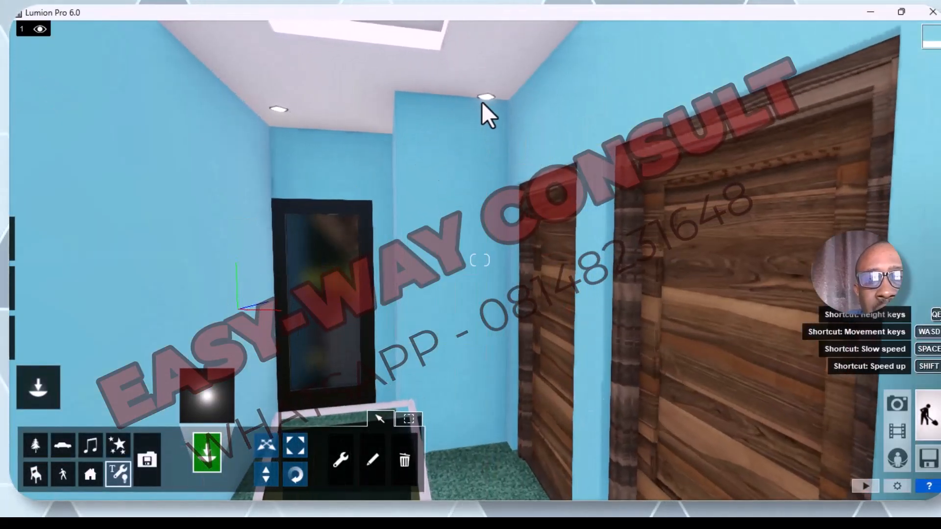
pyautogui.press('w')
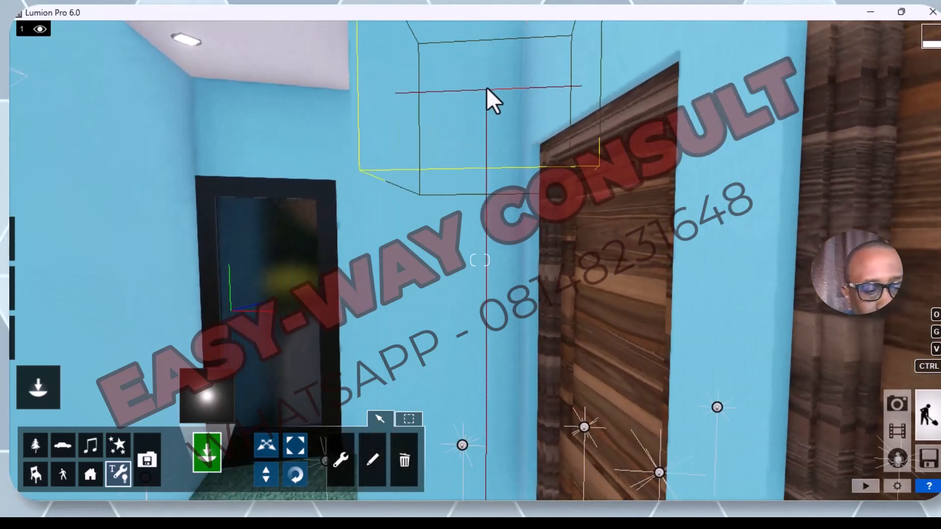
pyautogui.press('q')
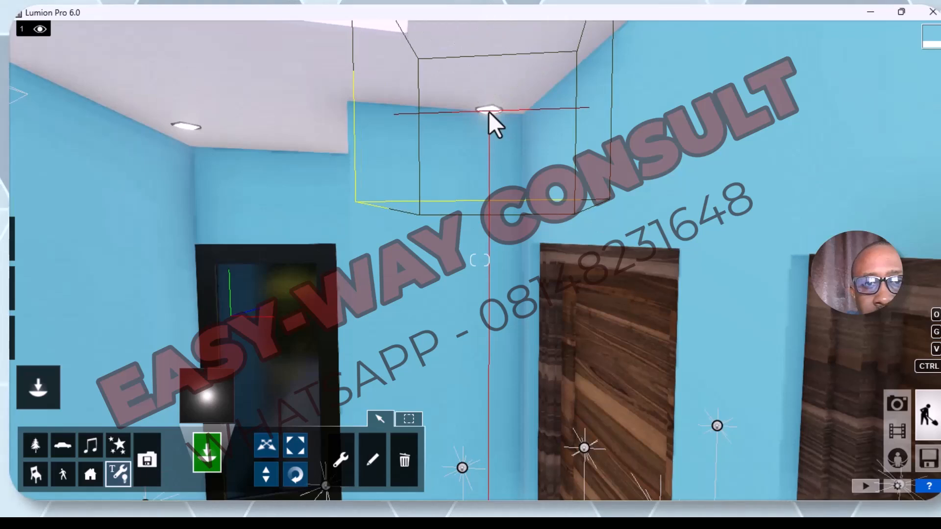
pyautogui.click(489, 111)
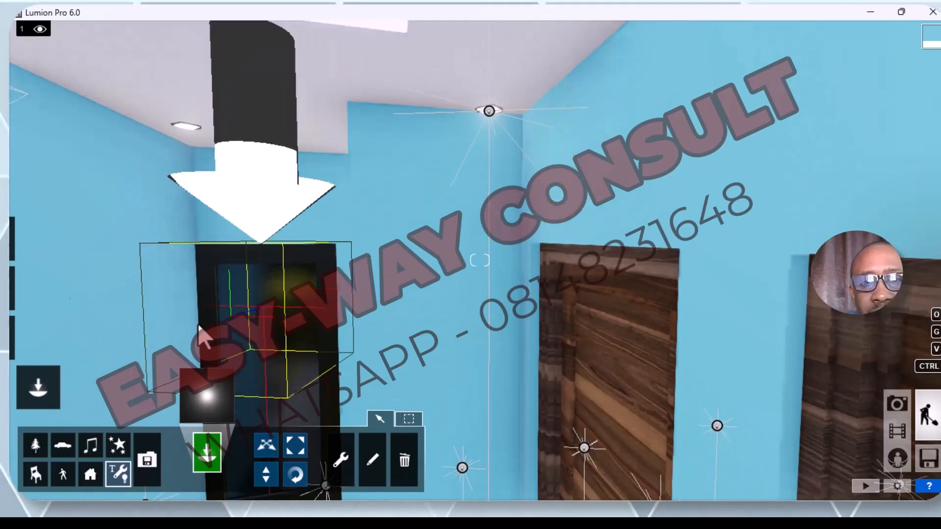
pyautogui.click(183, 129)
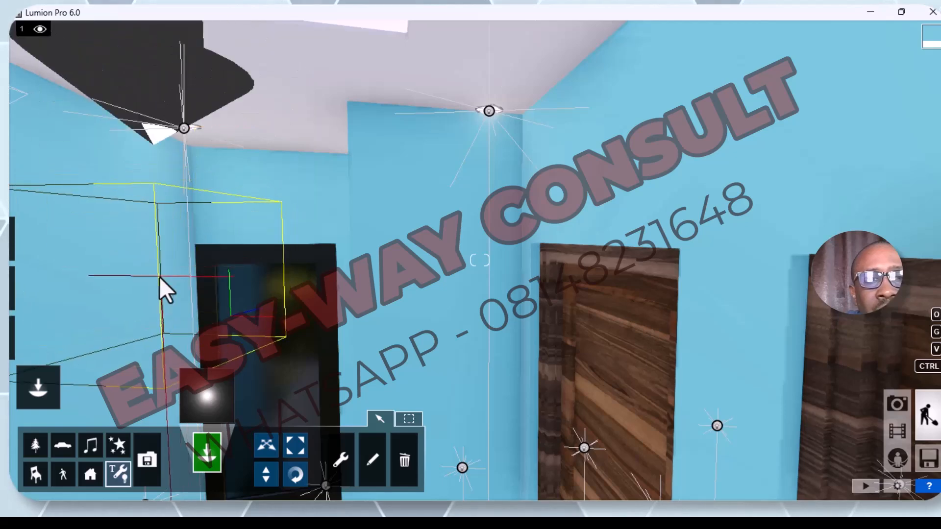
pyautogui.press('Escape')
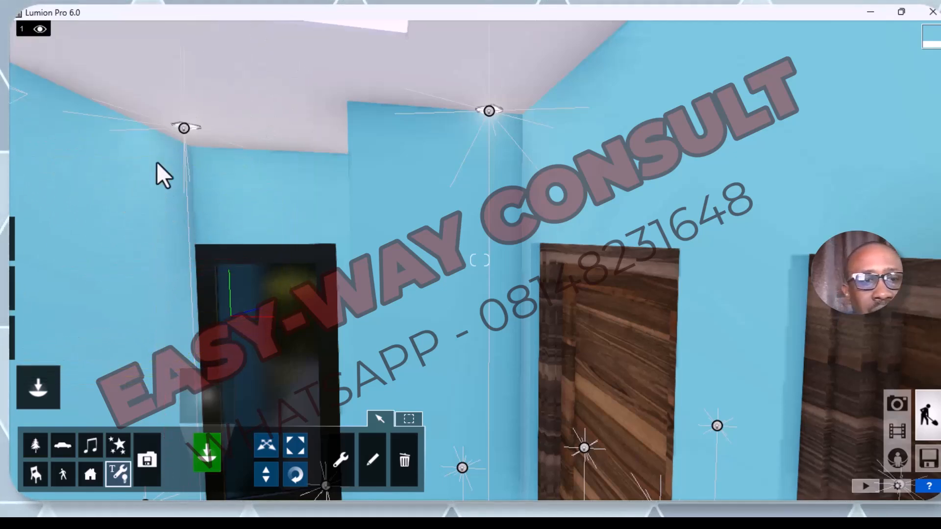
# Delete the two white point lights from the downlights at the corridor's far end.
pyautogui.click(411, 457)
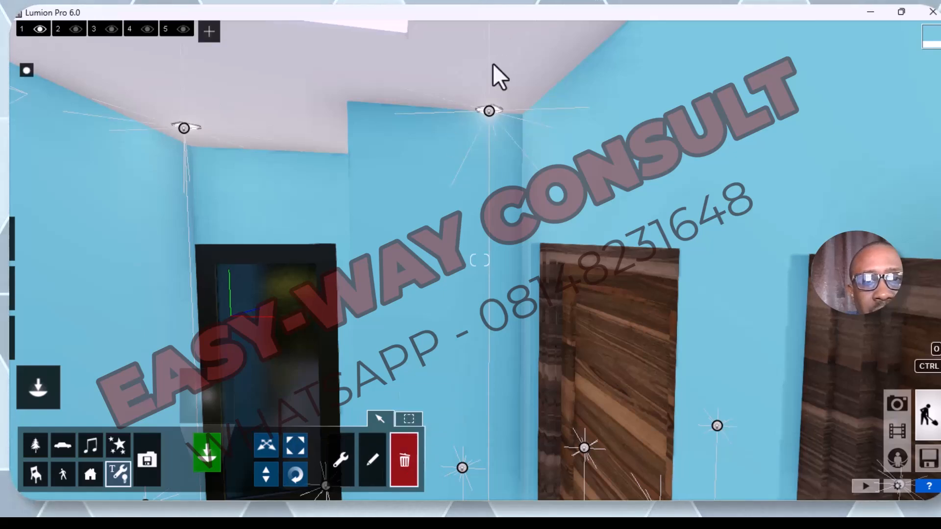
pyautogui.click(492, 111)
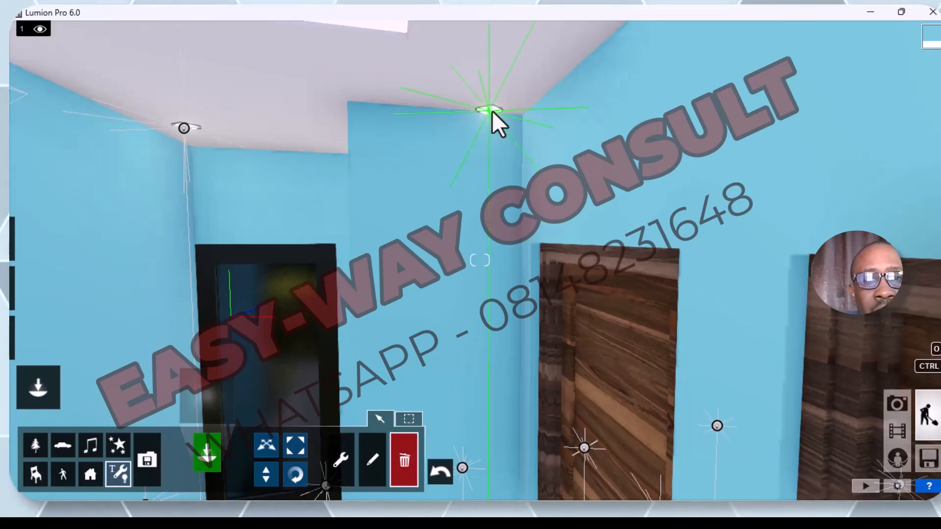
pyautogui.click(184, 129)
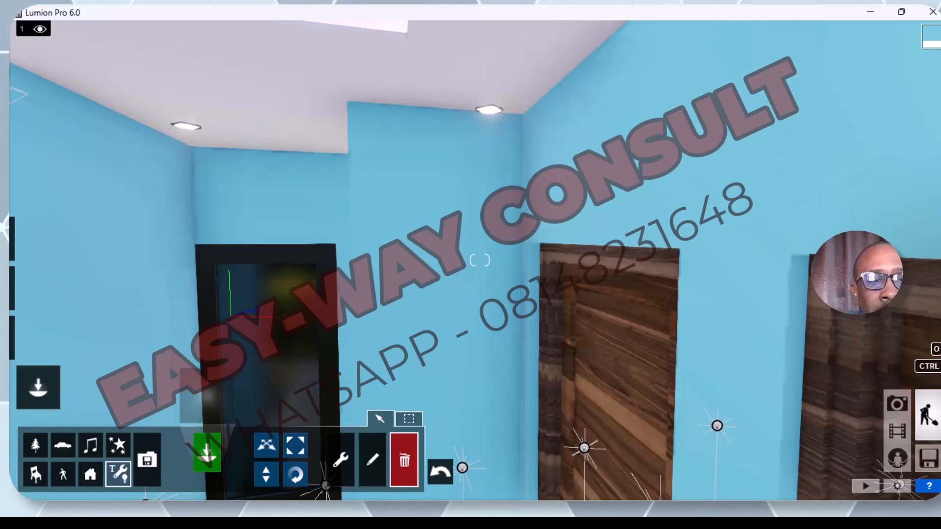
# Place a Light Fill on each of the two ceiling downlights at the corridor's far end.
pyautogui.click(112, 474)
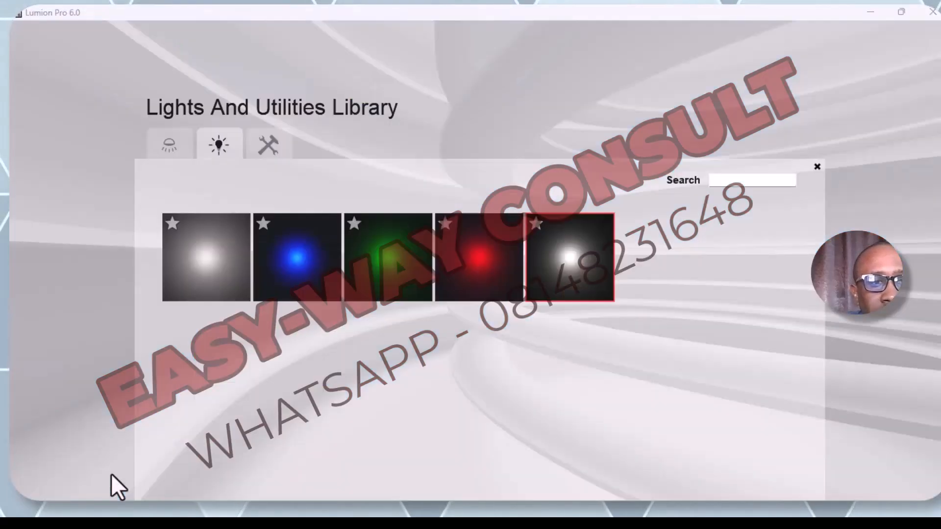
pyautogui.click(207, 243)
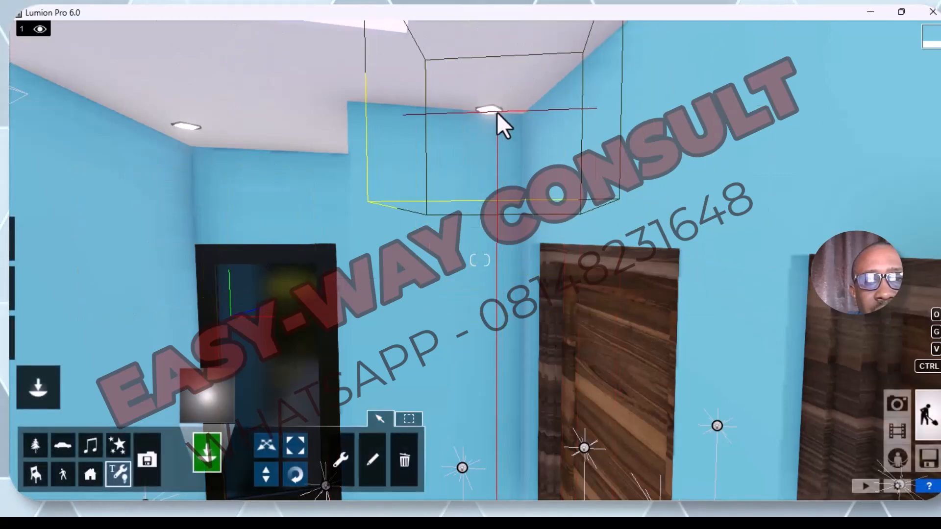
pyautogui.click(490, 110)
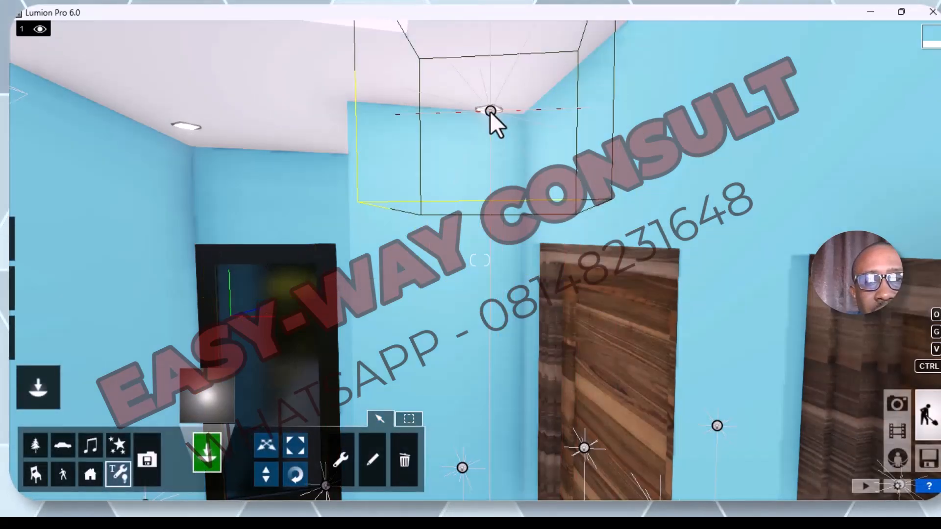
pyautogui.click(185, 128)
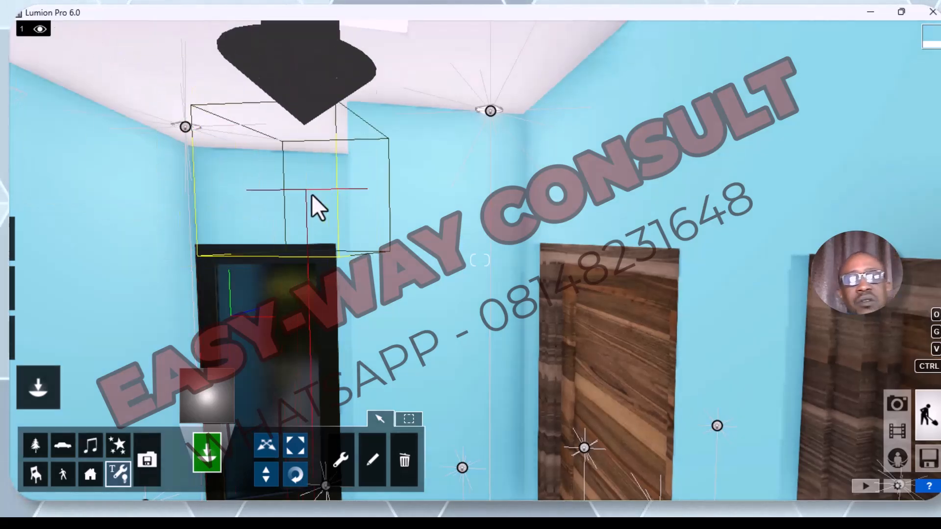
# Pick the Light Fill again and place it on the ceiling downlight at the near end of the corridor.
pyautogui.press('s')
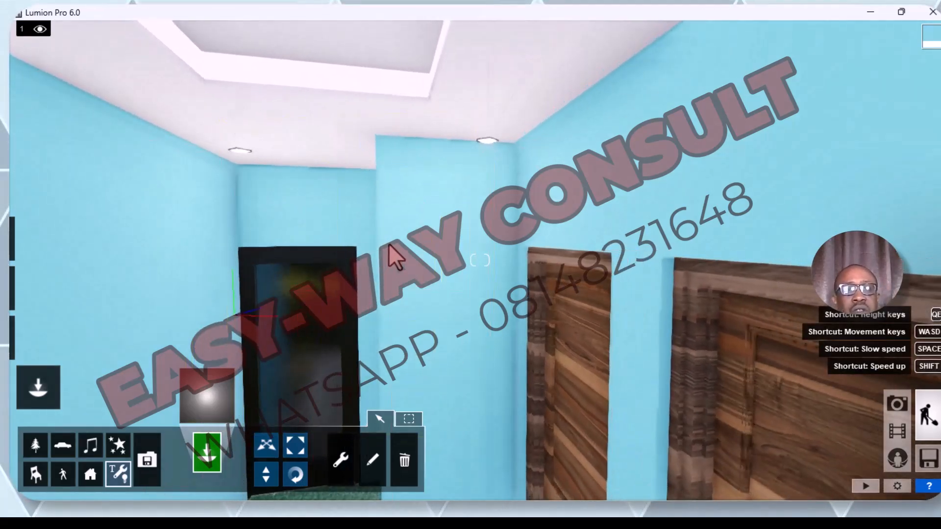
pyautogui.press('s')
pyautogui.press('s')
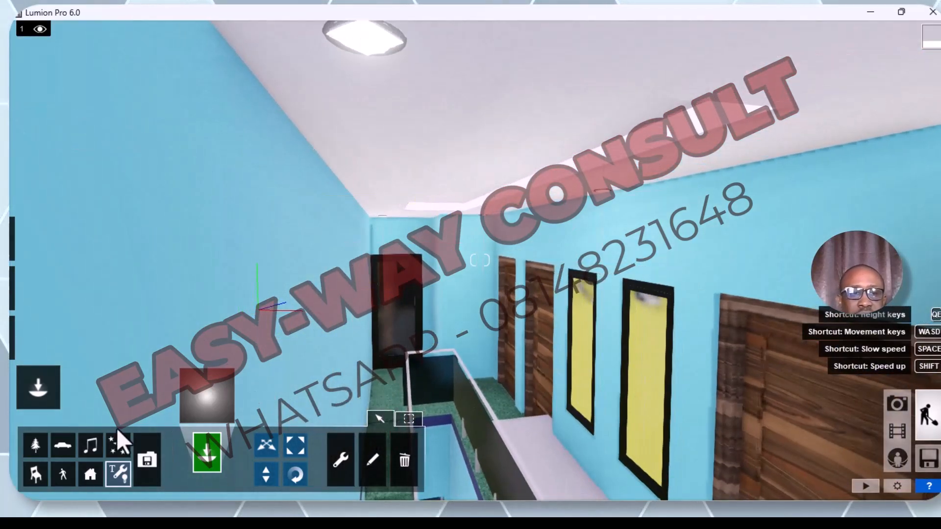
pyautogui.click(118, 471)
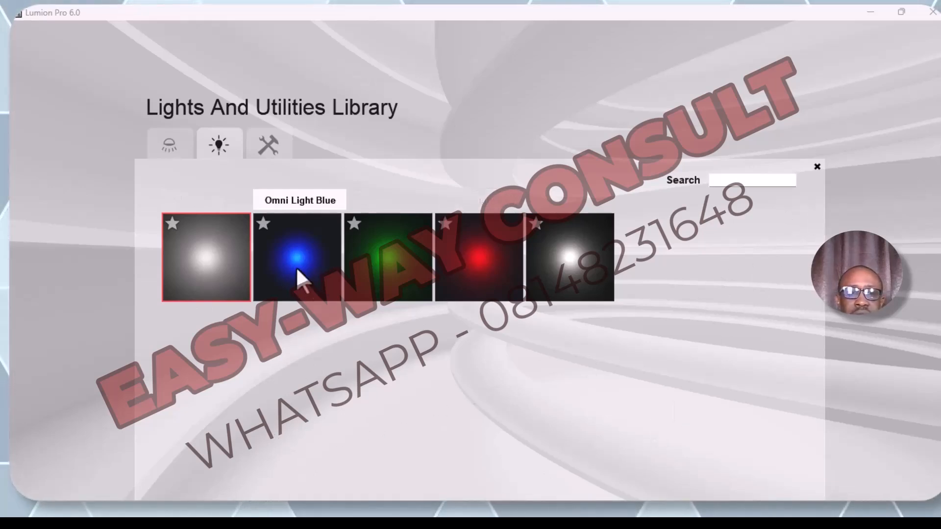
pyautogui.click(232, 271)
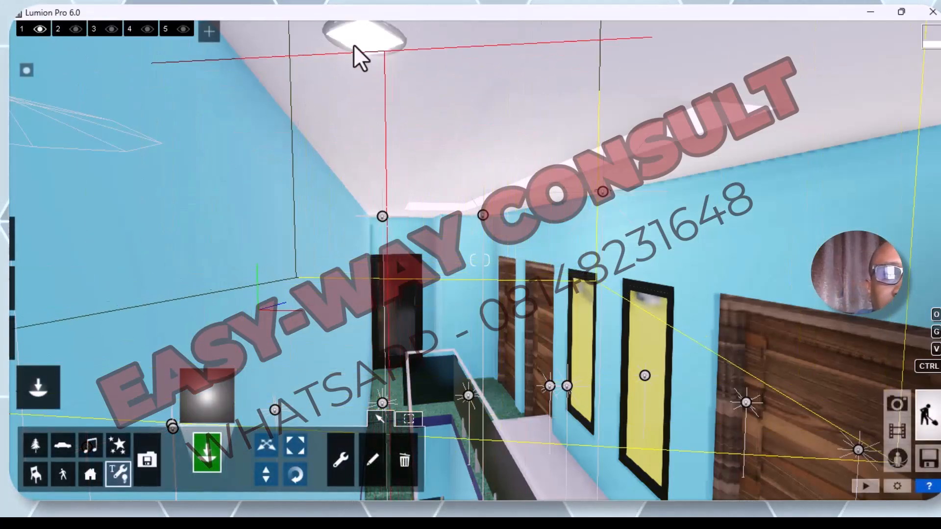
pyautogui.click(373, 36)
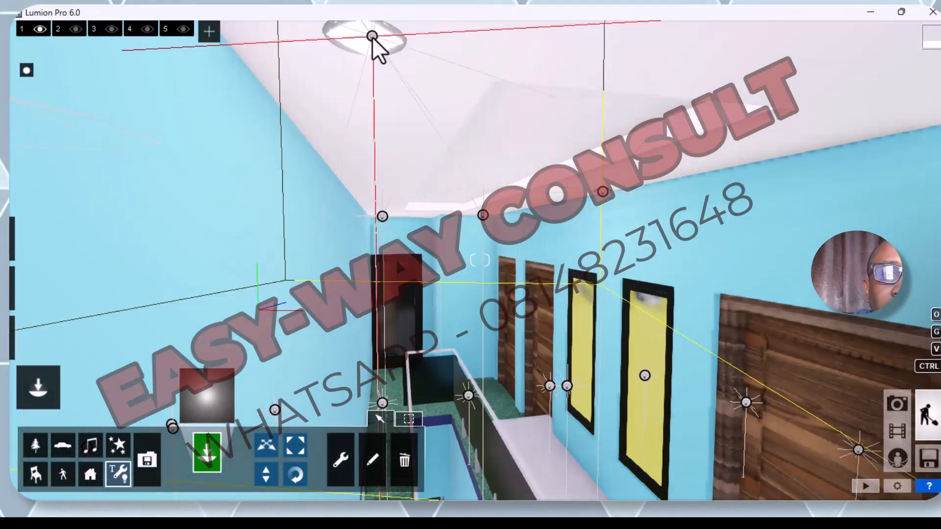
# Place a Light Fill on each of the two ceiling downlights above the balcony's glazed doors.
pyautogui.scroll(-4, 399, 267)
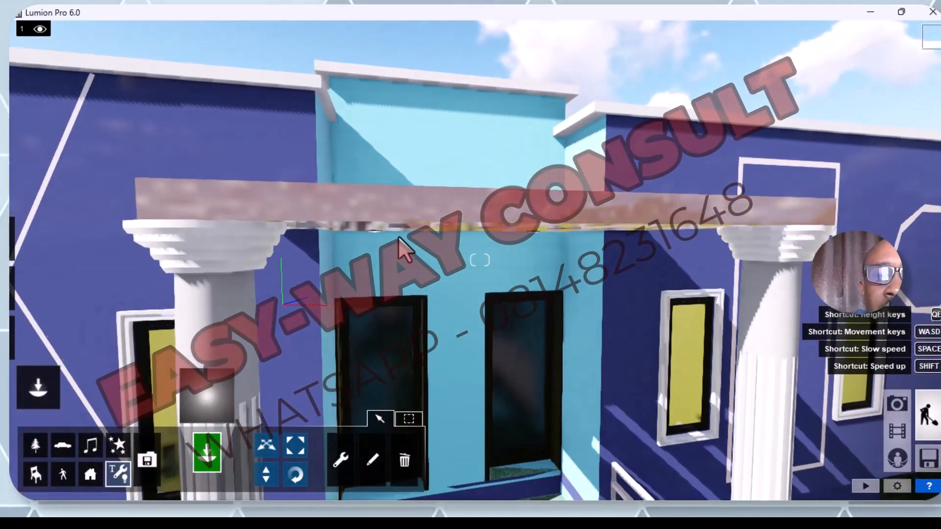
pyautogui.scroll(2, 431, 284)
pyautogui.scroll(4, 440, 267)
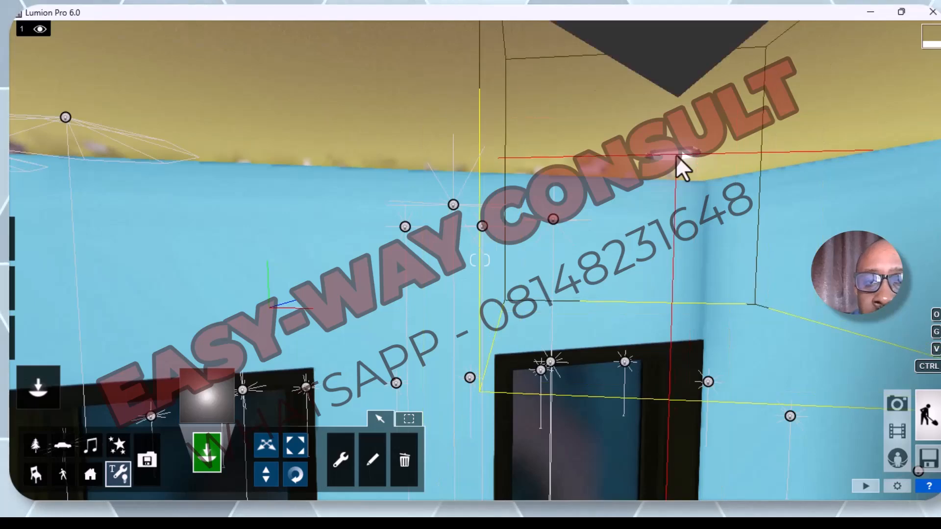
pyautogui.click(675, 155)
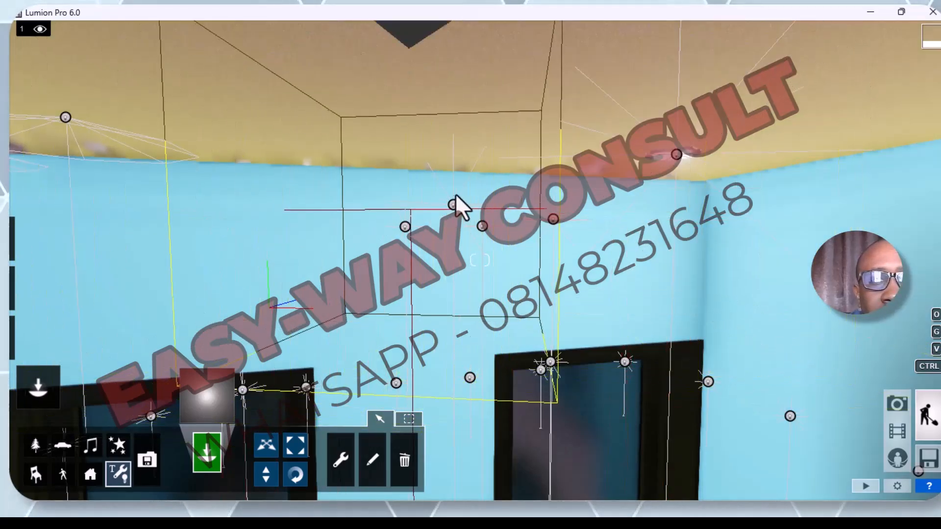
pyautogui.scroll(-3, 473, 185)
pyautogui.click(119, 163)
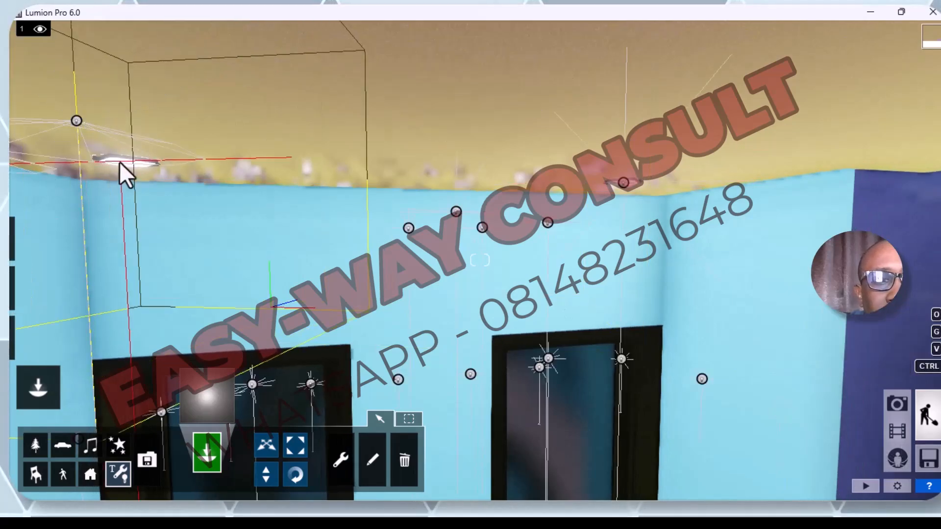
# Examine the balcony lighting from outside and the downlights along the upper-floor corridor inside.
pyautogui.scroll(-3, 344, 208)
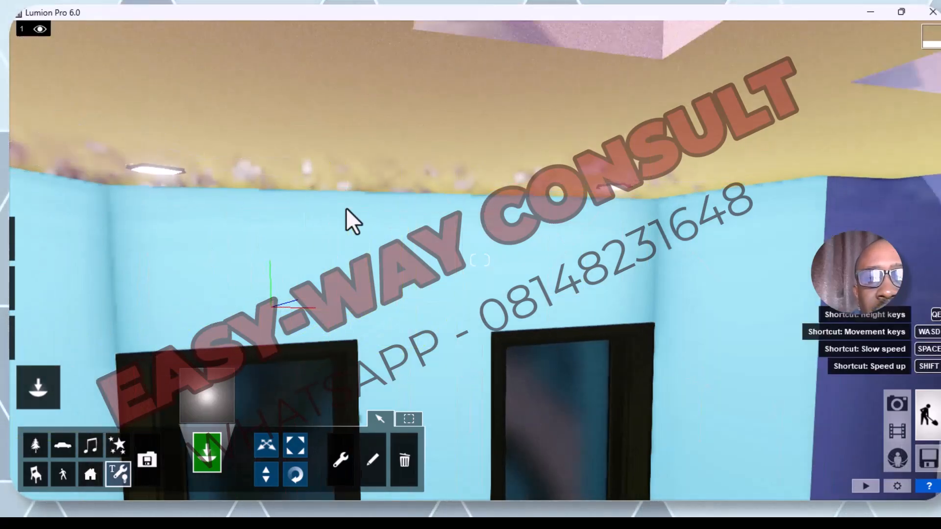
pyautogui.scroll(-5, 545, 223)
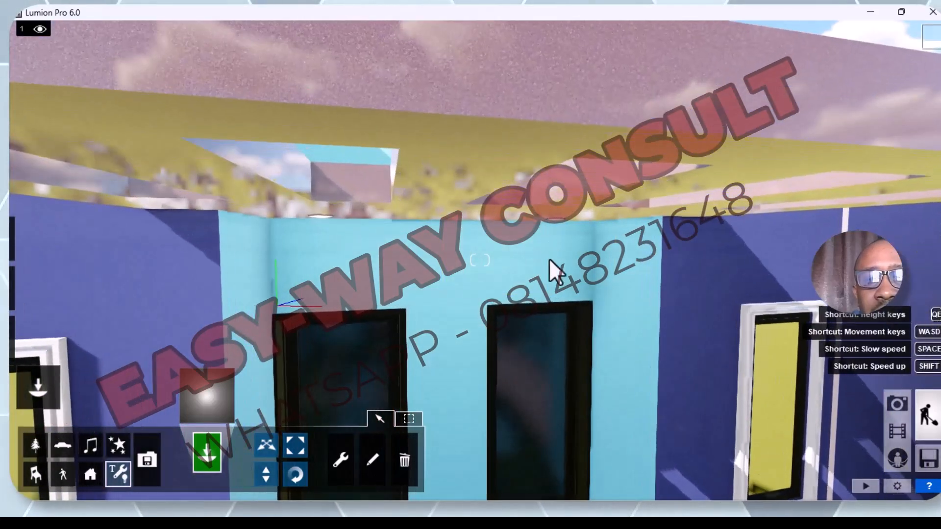
pyautogui.scroll(5, 540, 334)
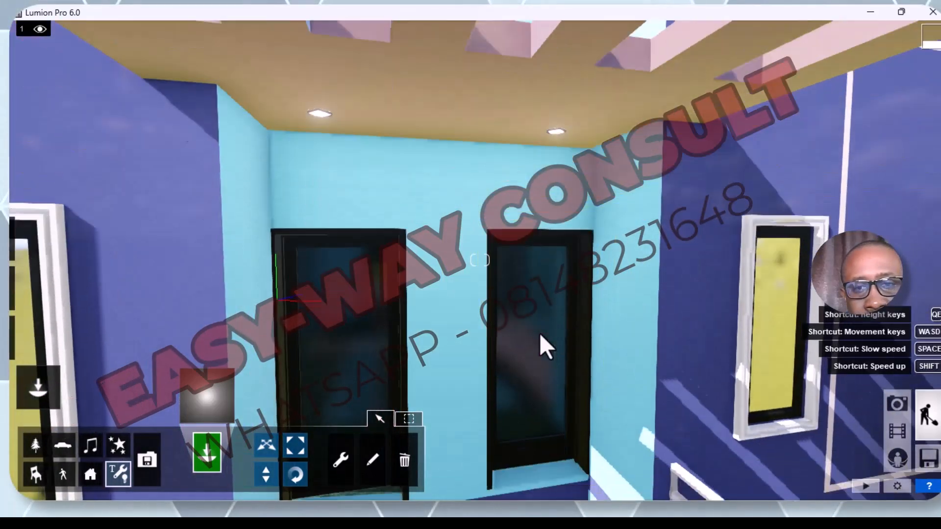
pyautogui.scroll(5, 508, 239)
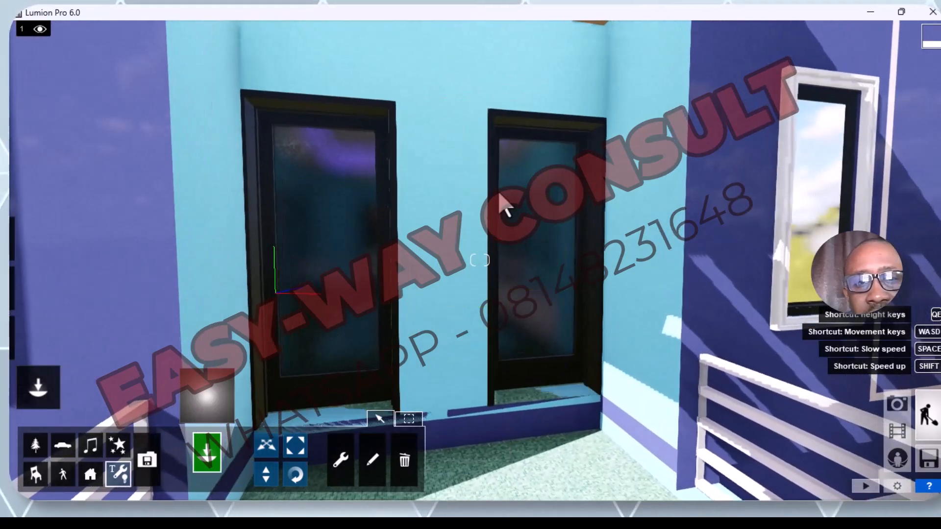
pyautogui.scroll(5, 505, 206)
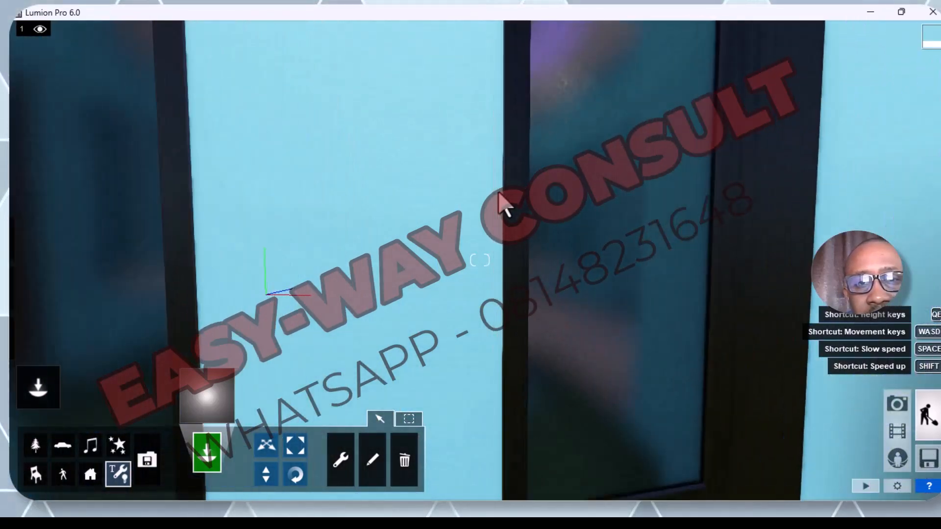
pyautogui.scroll(5, 499, 194)
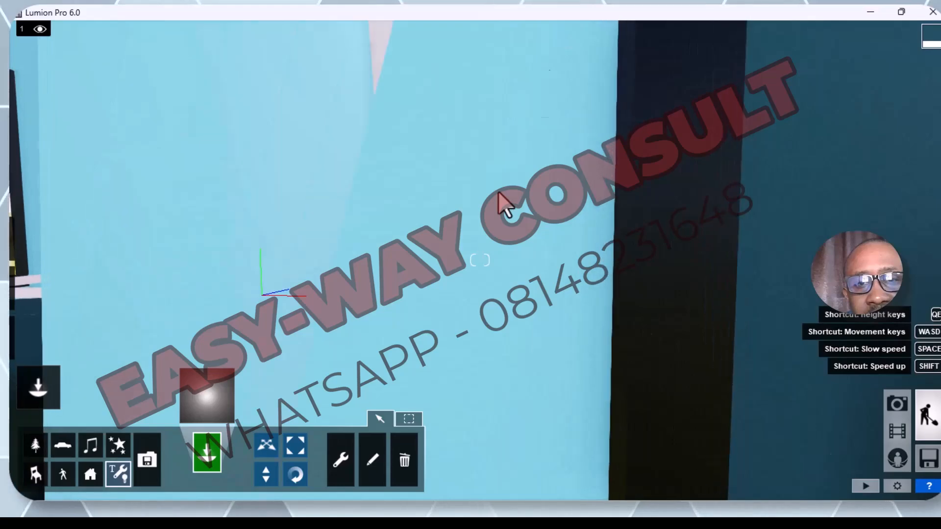
pyautogui.press('w')
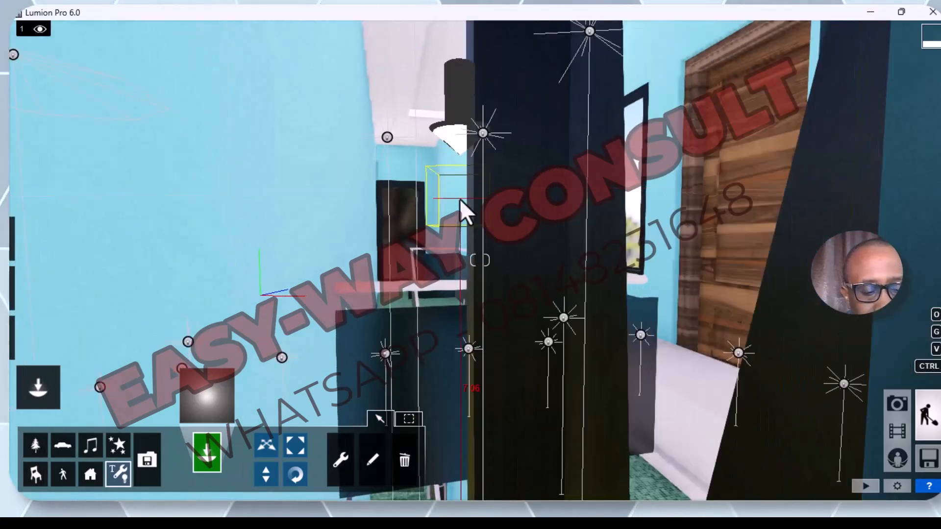
pyautogui.press('a')
pyautogui.press('a')
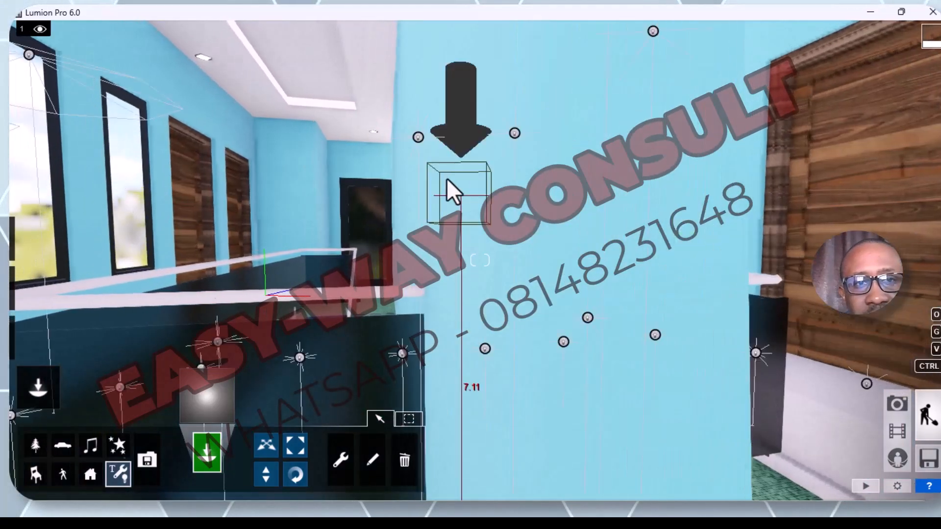
pyautogui.press('d')
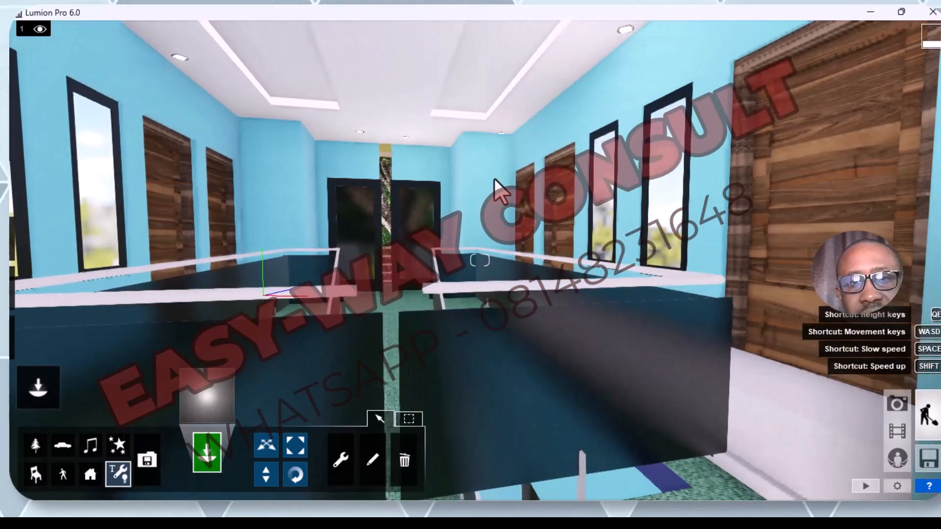
pyautogui.press('w')
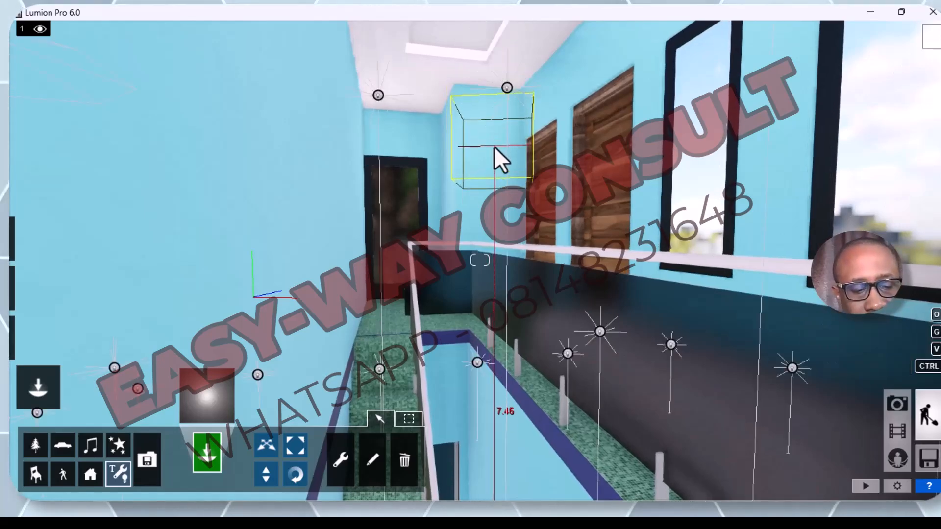
# Examine the ceiling downlights along the upper-floor corridor and around its end walls for spots that still lack a light.
pyautogui.press('a')
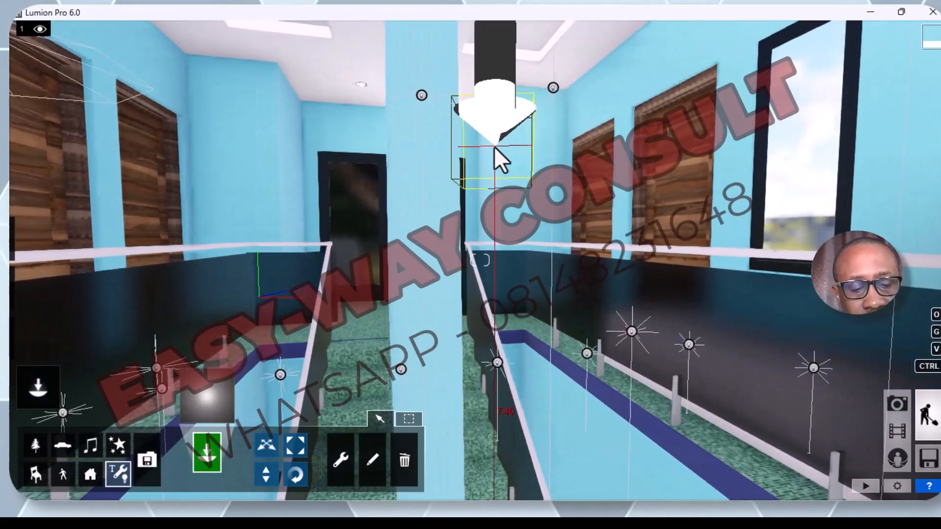
pyautogui.press('d')
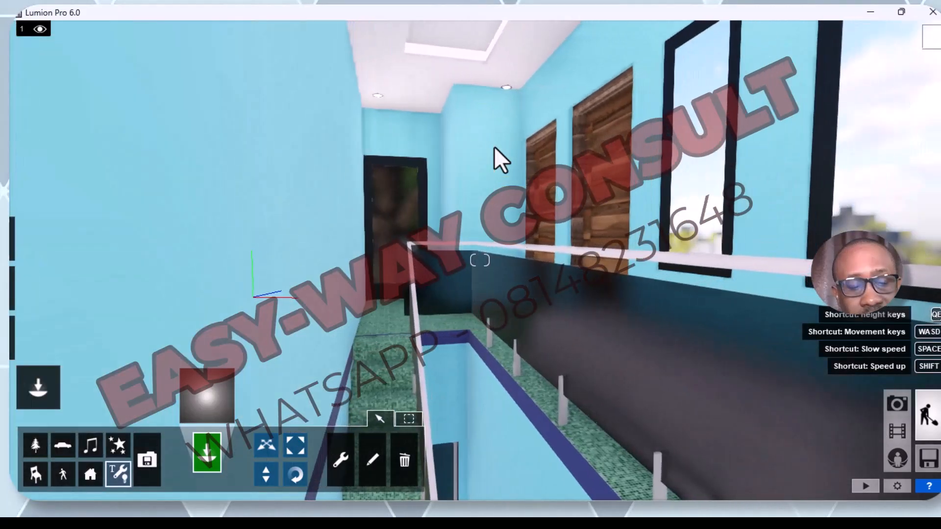
pyautogui.press('q')
pyautogui.press('q')
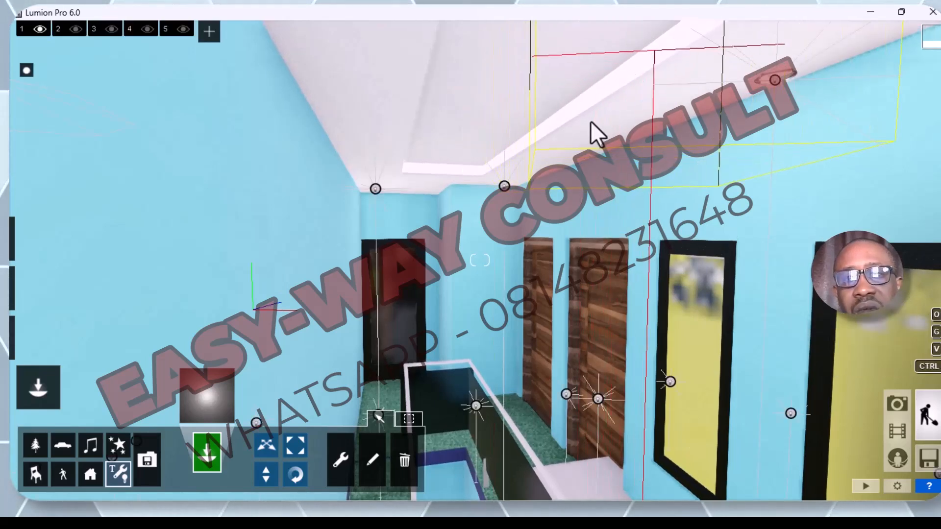
pyautogui.click(572, 132)
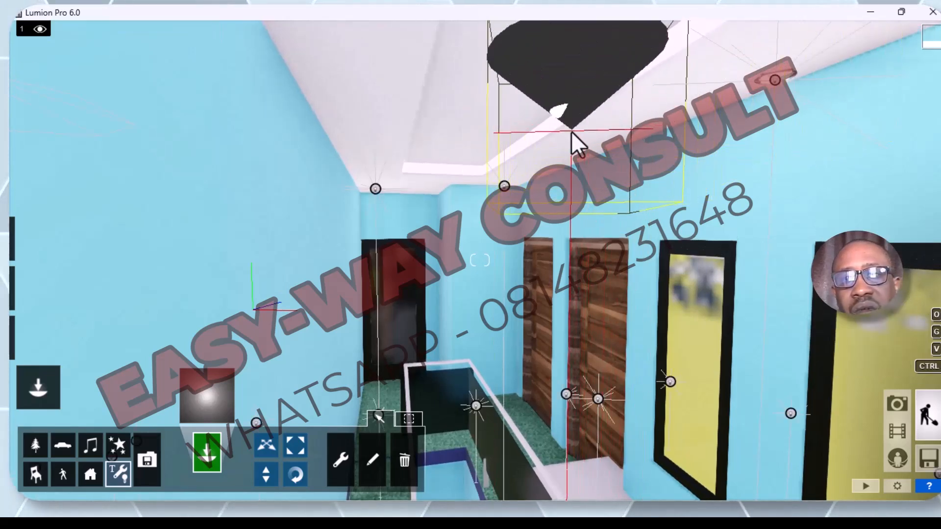
pyautogui.press('s')
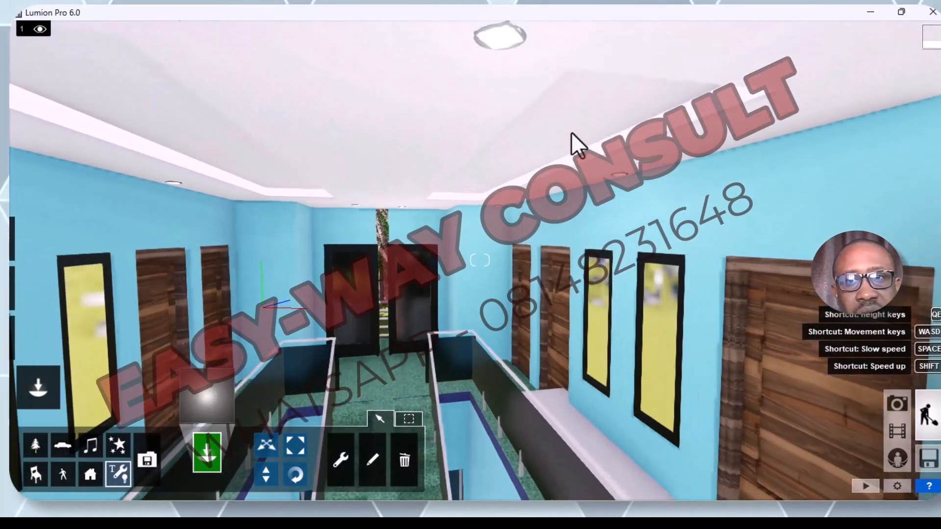
pyautogui.press('s')
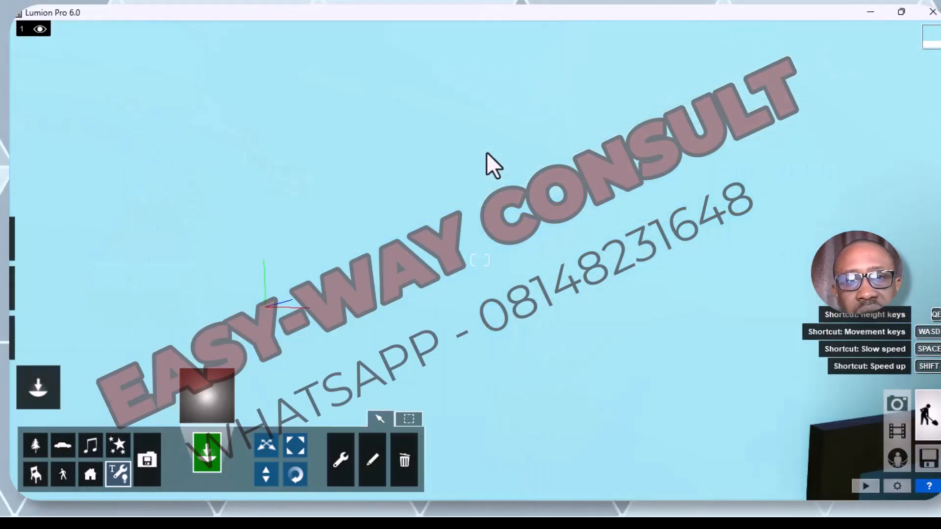
pyautogui.scroll(1, 582, 165)
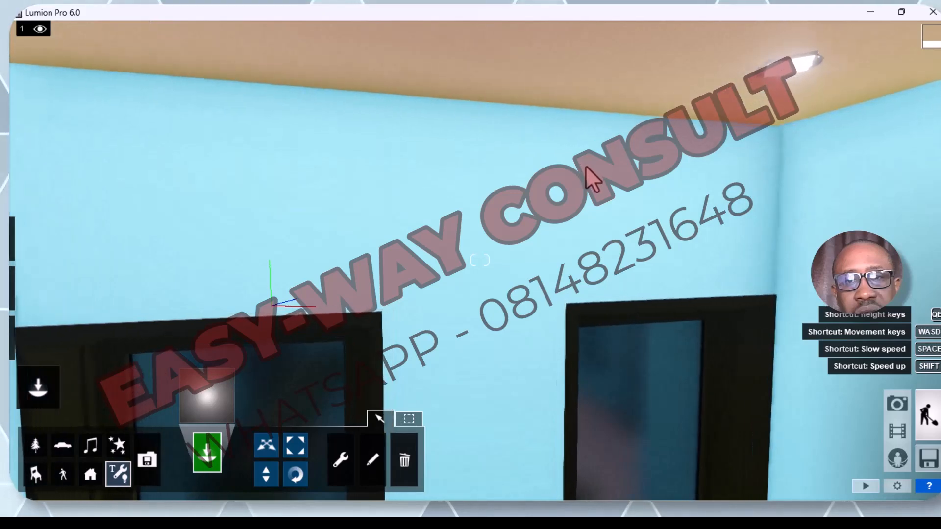
pyautogui.scroll(-5, 585, 165)
pyautogui.scroll(2, 588, 189)
pyautogui.scroll(3, 594, 202)
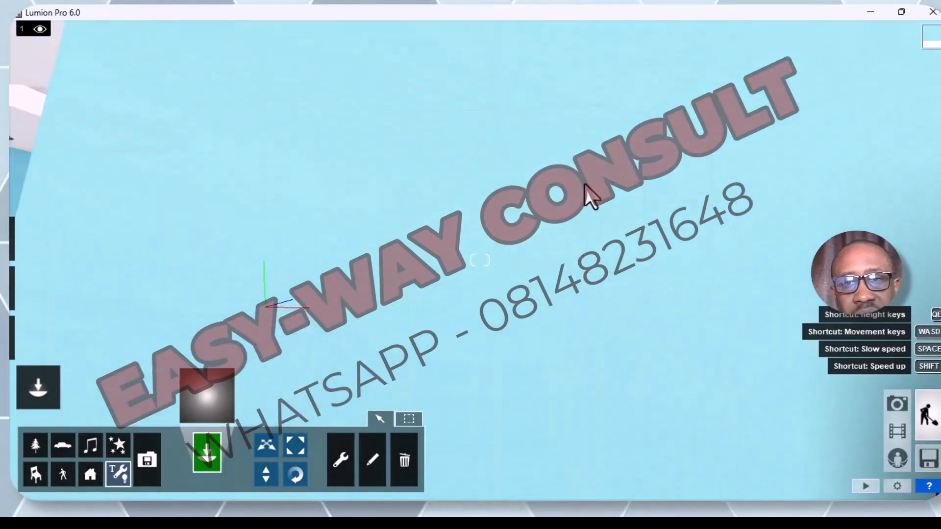
pyautogui.scroll(-4, 590, 197)
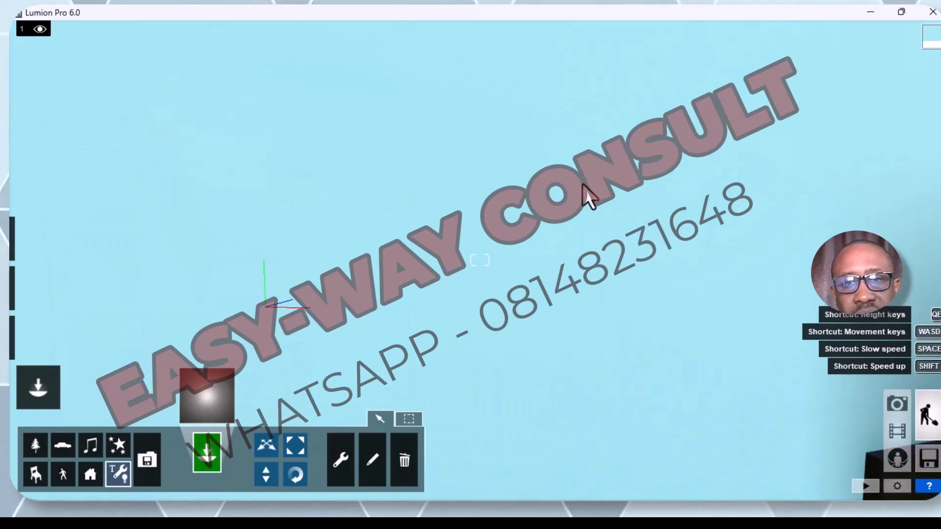
pyautogui.scroll(4, 551, 189)
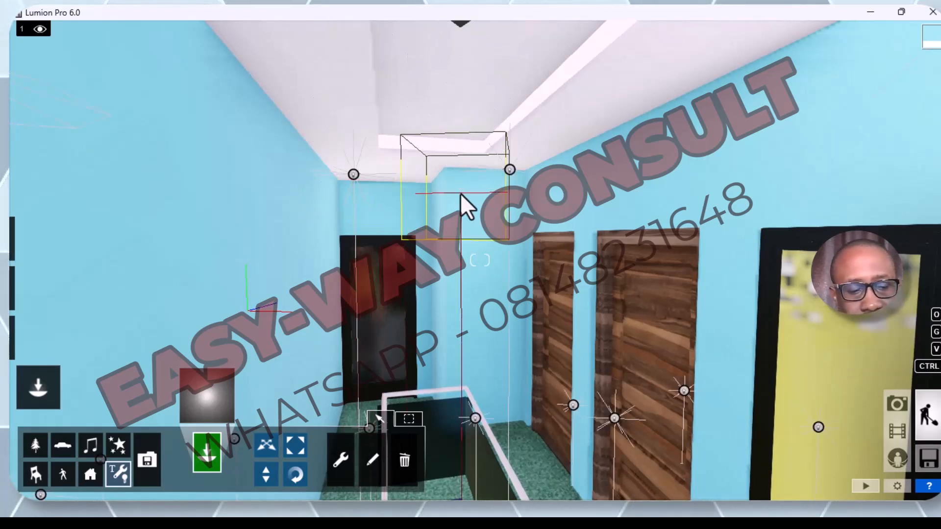
# Place a Light Fill on the ceiling downlight in front of the dark-framed glazed door at the corridor's end.
pyautogui.click(461, 194)
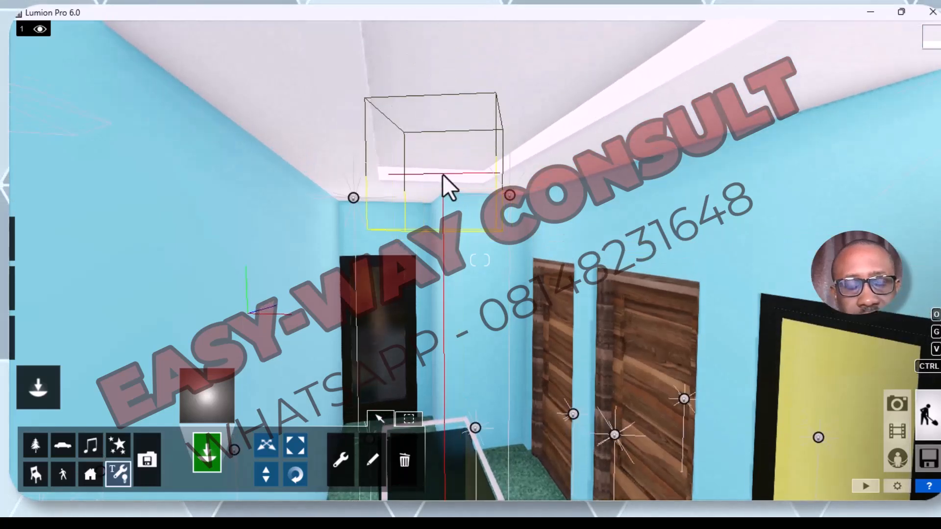
pyautogui.press('e')
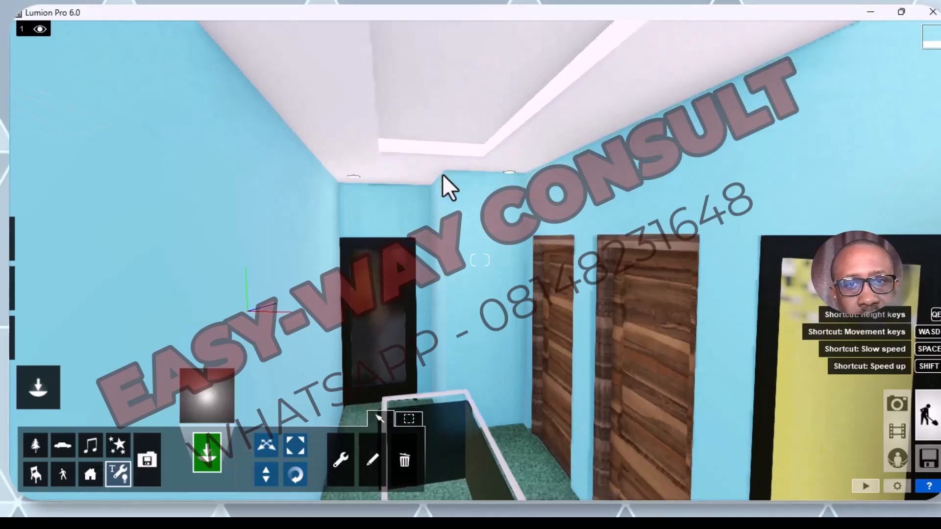
pyautogui.moveTo(442, 173); pyautogui.dragTo(444, 175, button='right')
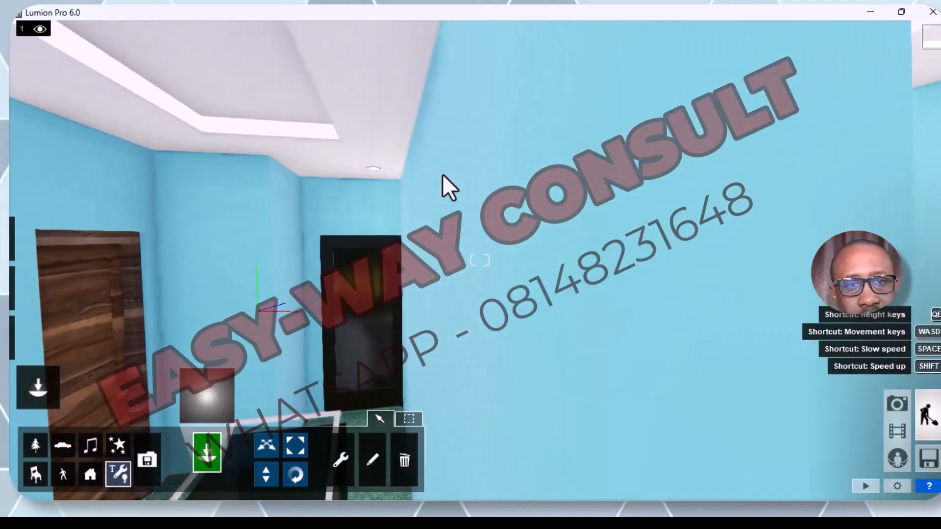
pyautogui.press('s')
pyautogui.press('a')
pyautogui.press('w')
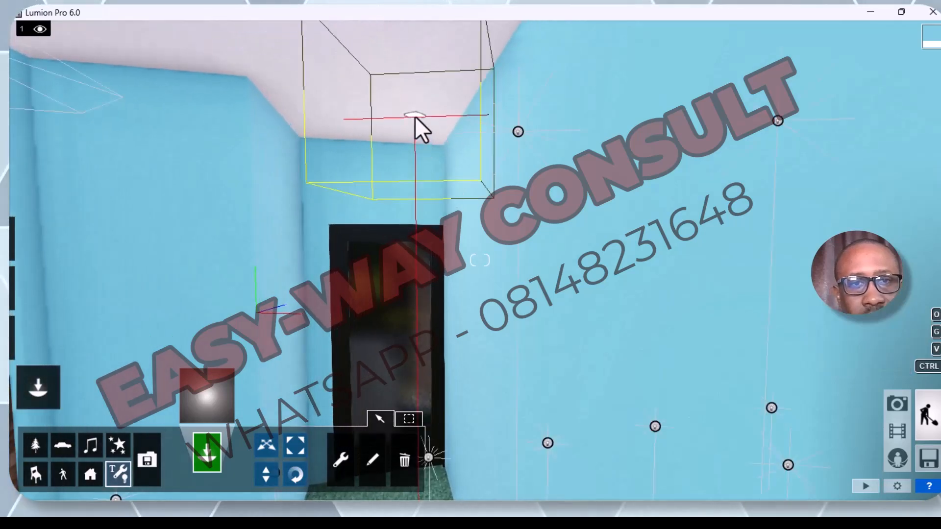
pyautogui.click(414, 117)
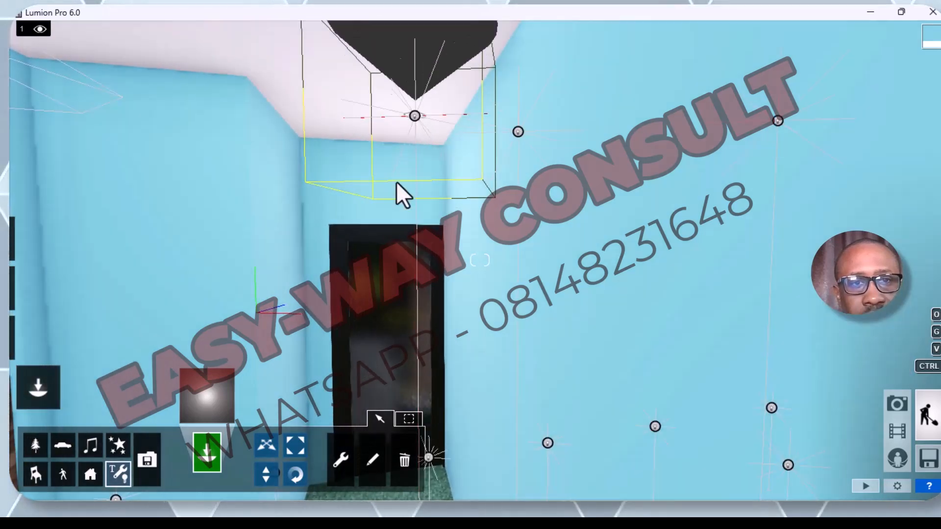
# Place a Light Fill on each of the next two ceiling downlights along the corridor wall with the wooden doors.
pyautogui.scroll(-3, 425, 181)
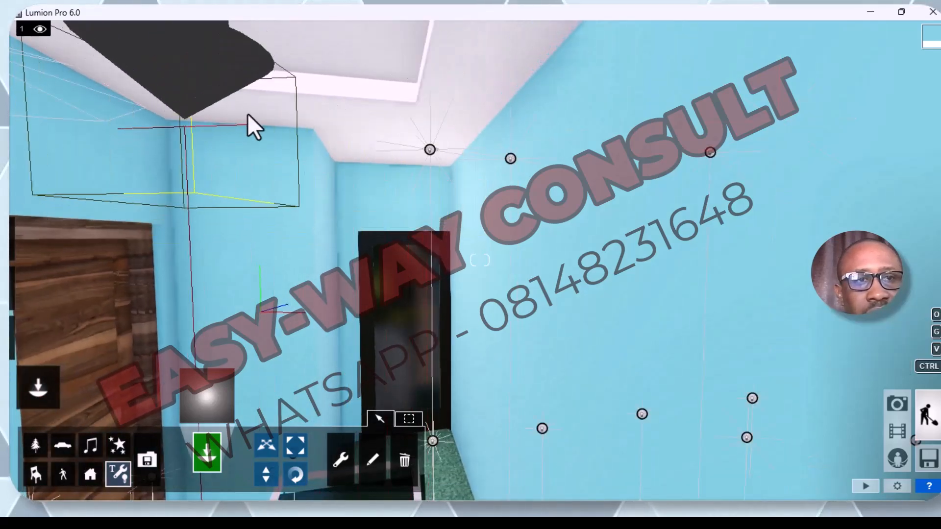
pyautogui.scroll(-3, 340, 131)
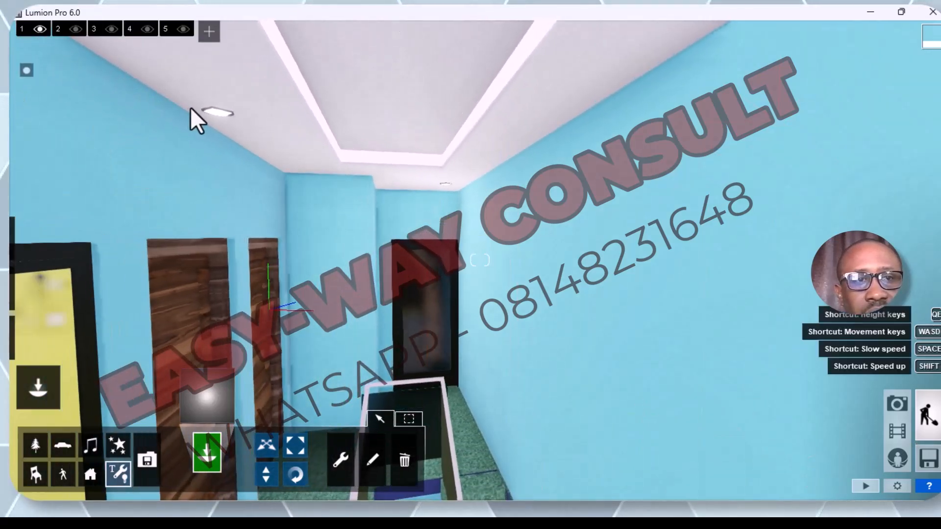
pyautogui.click(221, 113)
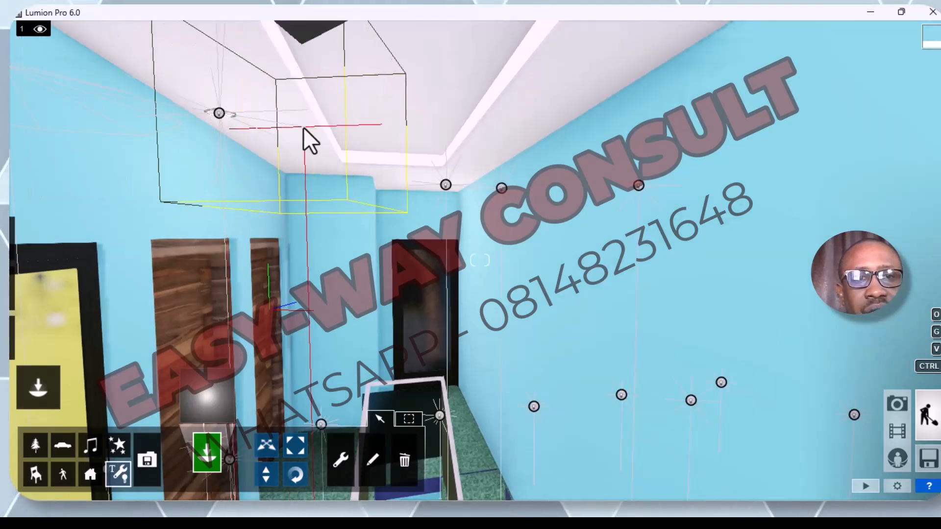
pyautogui.scroll(3, 303, 127)
pyautogui.scroll(-5, 390, 139)
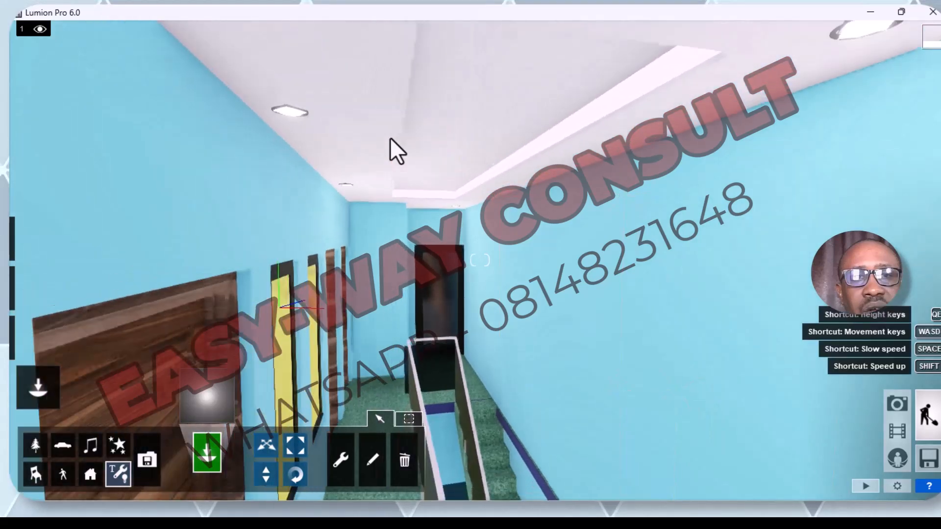
pyautogui.scroll(1, 351, 141)
pyautogui.scroll(-3, 350, 138)
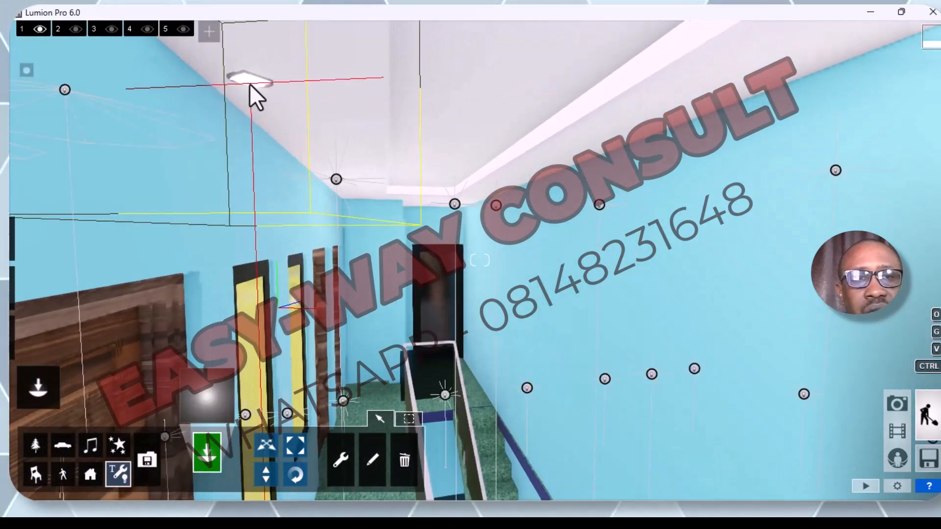
pyautogui.click(249, 84)
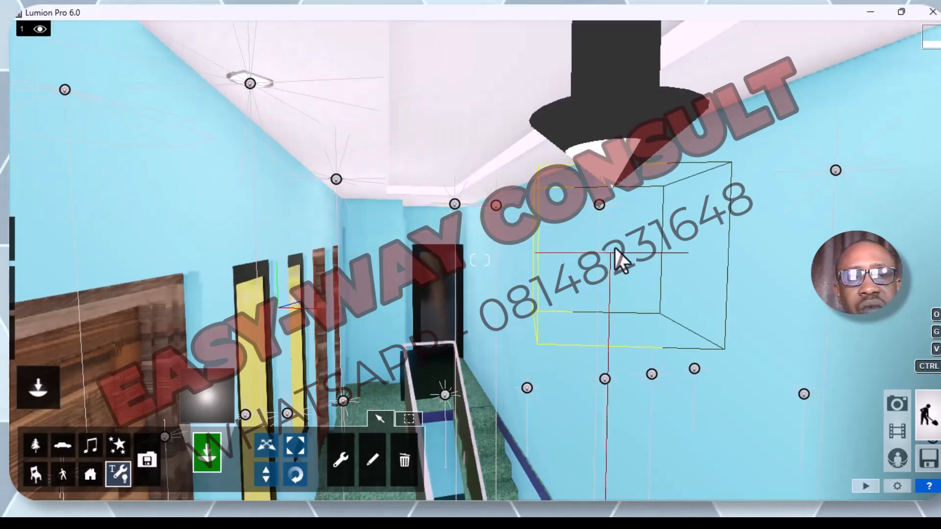
# Place a Light Fill on each of three ceiling downlights in the upper-floor room with the round ceiling recess and wall-mounted TV.
pyautogui.scroll(3, 626, 183)
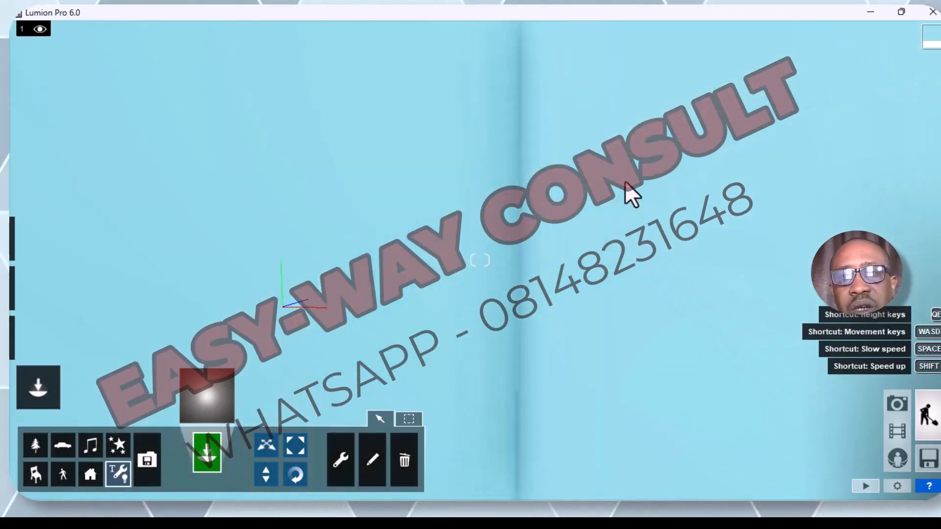
pyautogui.scroll(-1, 625, 182)
pyautogui.scroll(1, 432, 163)
pyautogui.scroll(1, 432, 162)
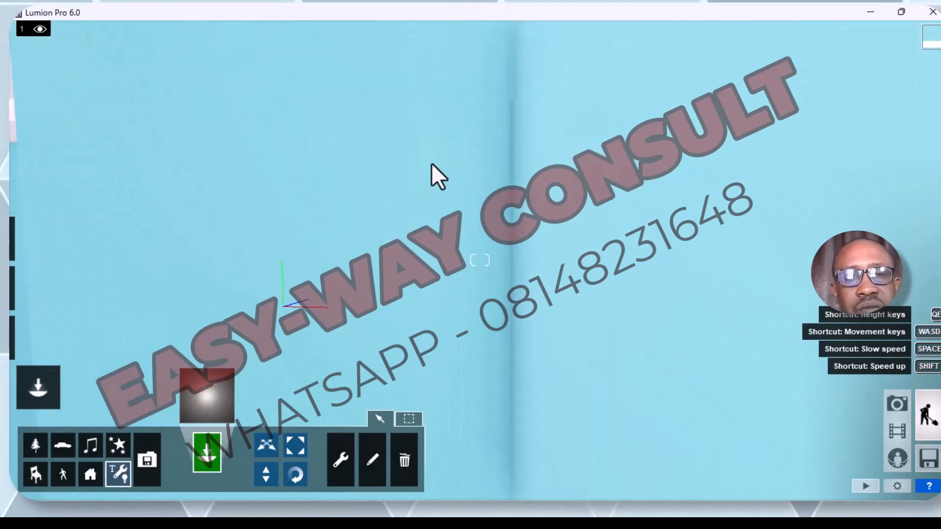
pyautogui.scroll(-4, 432, 162)
pyautogui.scroll(-5, 503, 230)
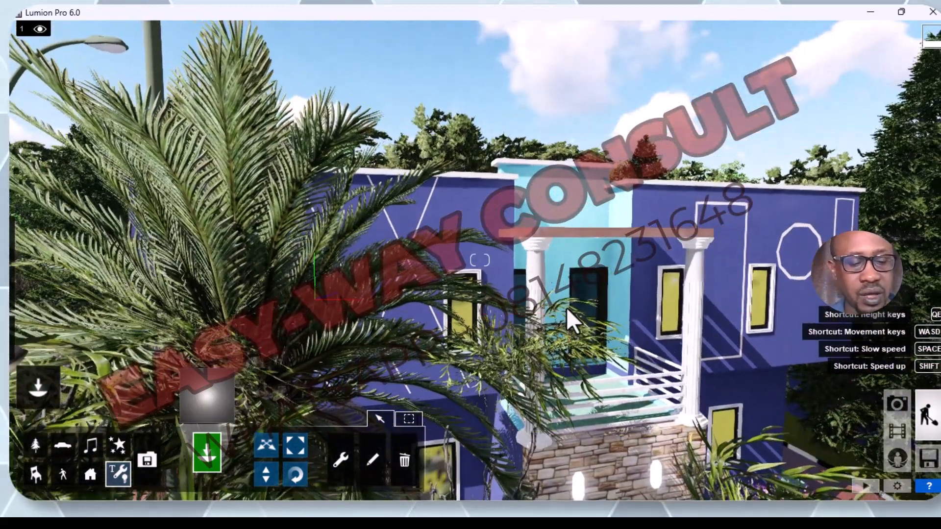
pyautogui.press('d')
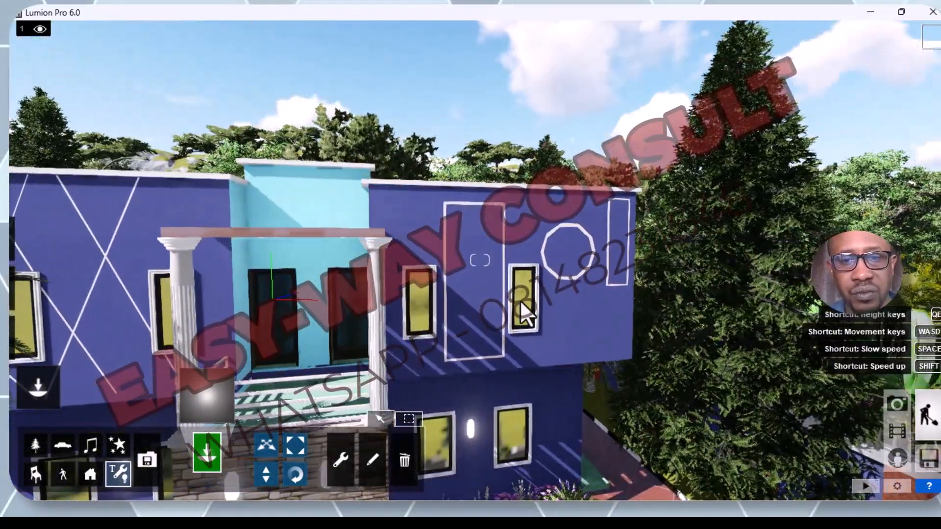
pyautogui.scroll(5, 520, 299)
pyautogui.scroll(5, 520, 299)
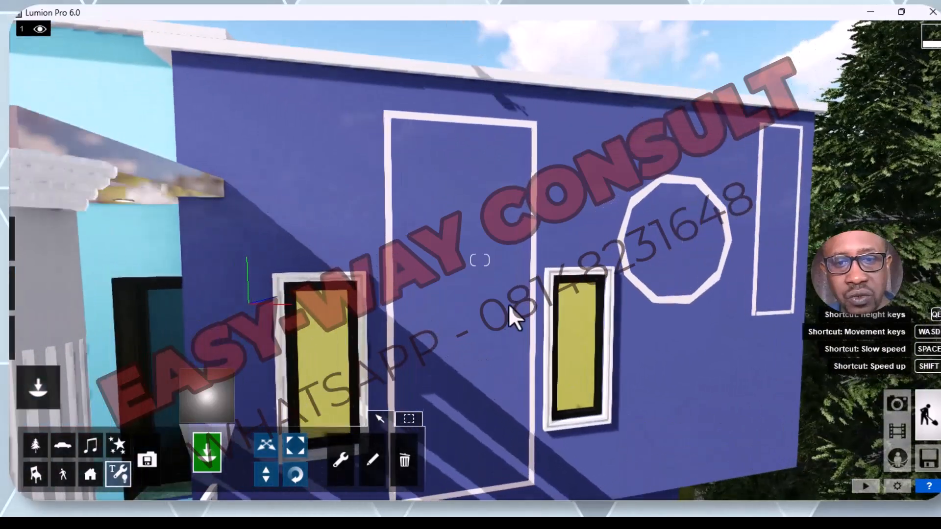
pyautogui.scroll(5, 500, 318)
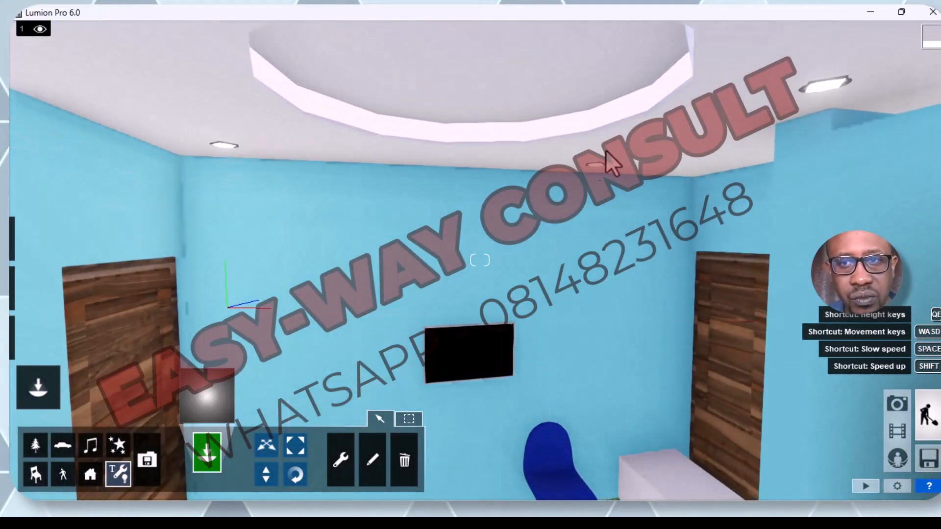
pyautogui.click(822, 87)
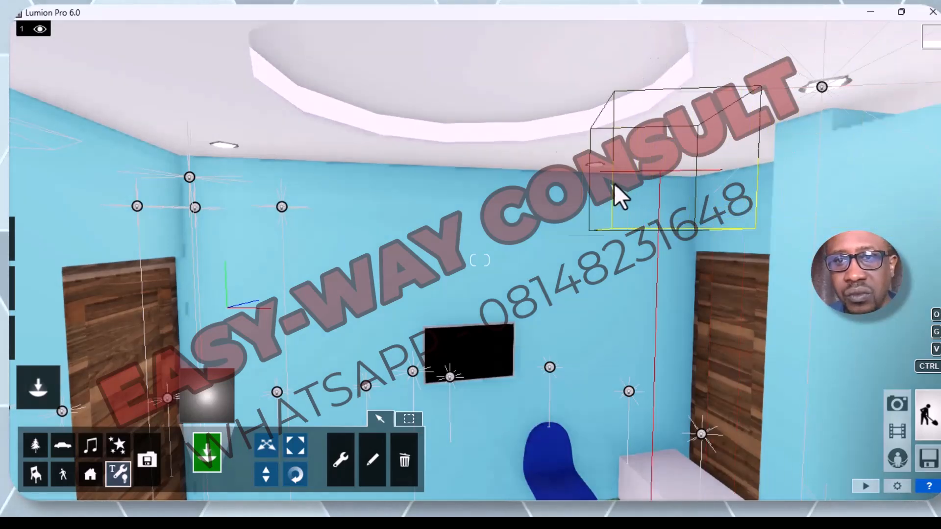
pyautogui.click(595, 167)
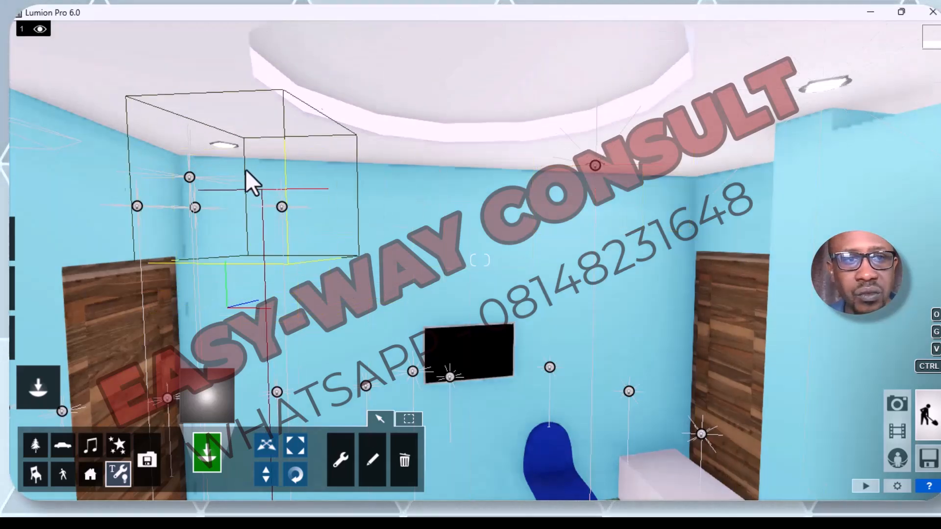
pyautogui.click(223, 149)
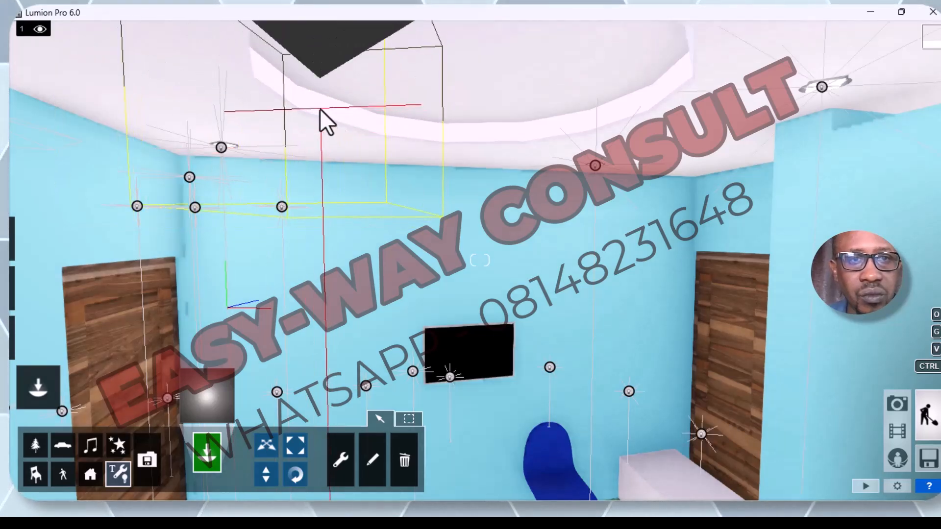
pyautogui.click(320, 108)
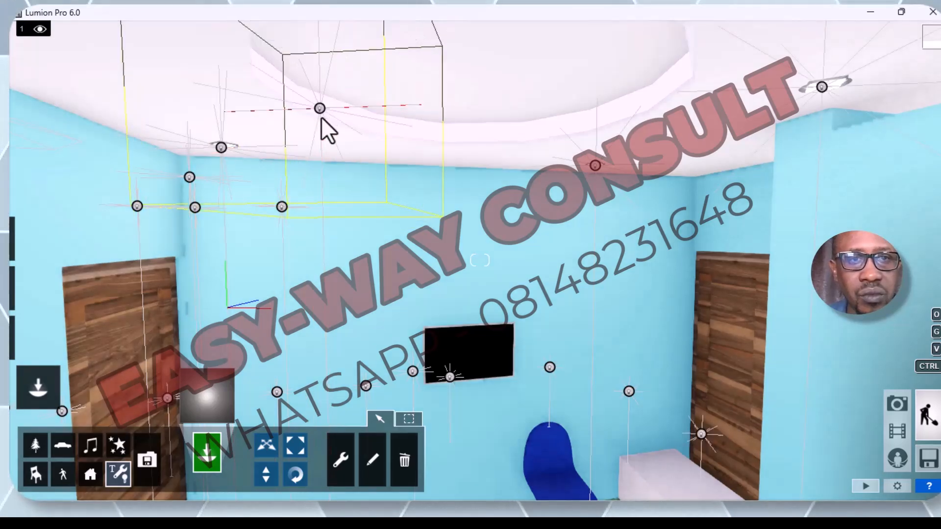
pyautogui.click(294, 446)
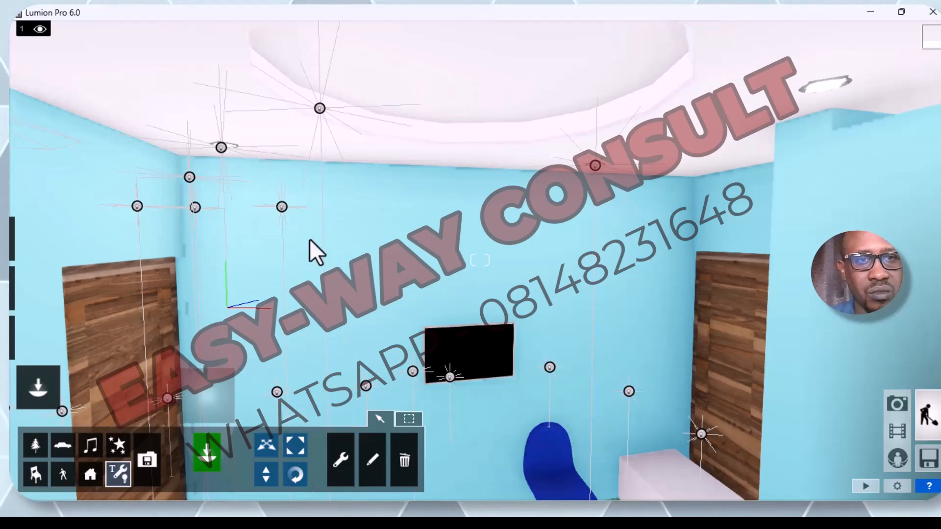
pyautogui.click(407, 458)
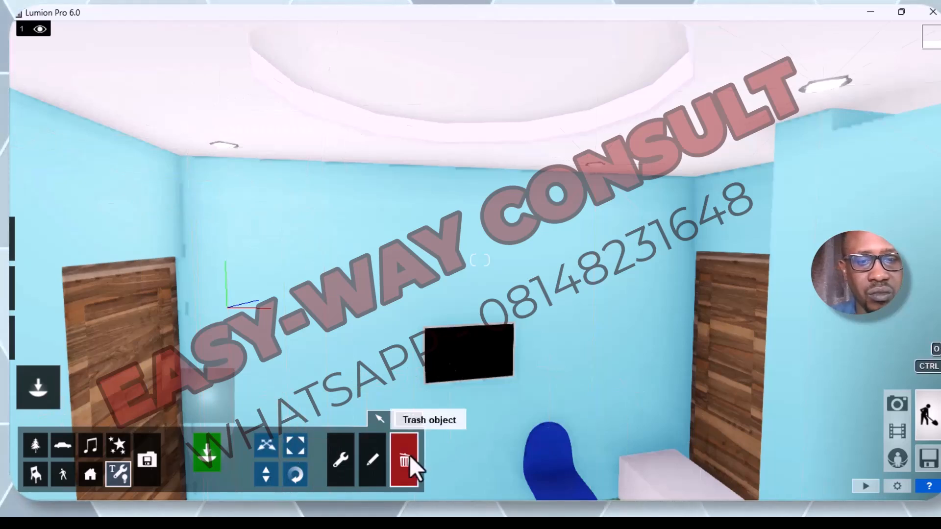
pyautogui.click(319, 107)
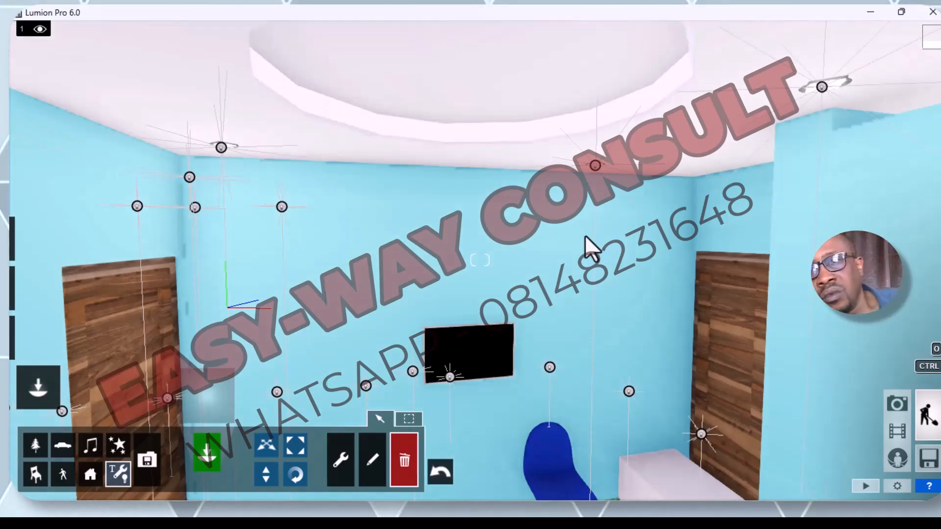
# View the front of the house from outside.
pyautogui.press('s')
pyautogui.press('s')
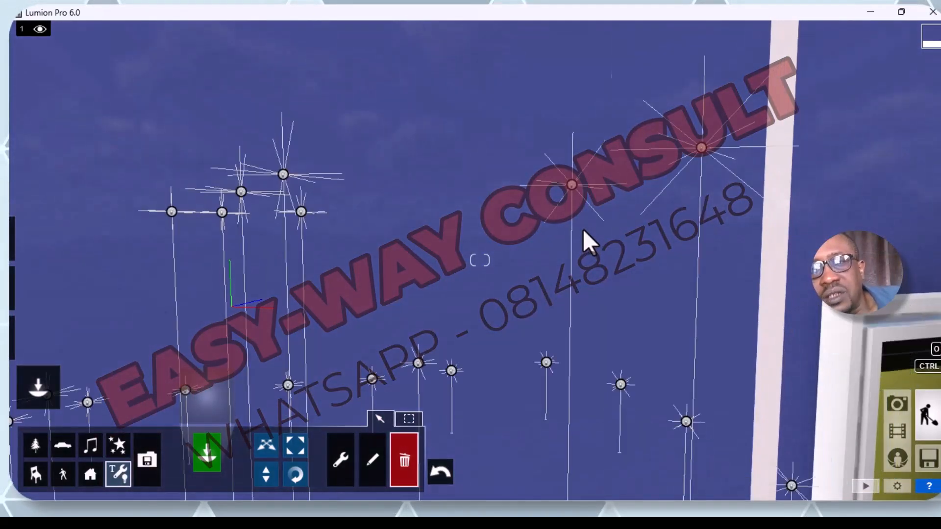
pyautogui.press('s')
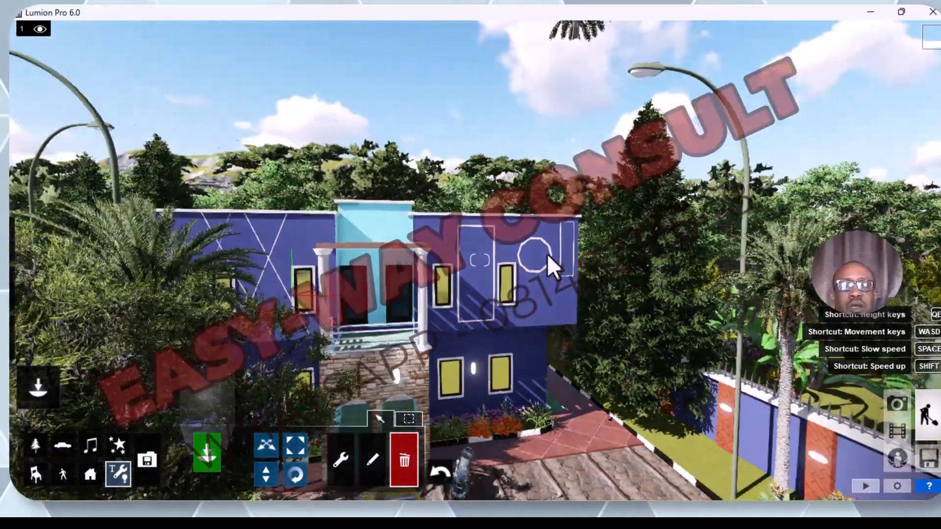